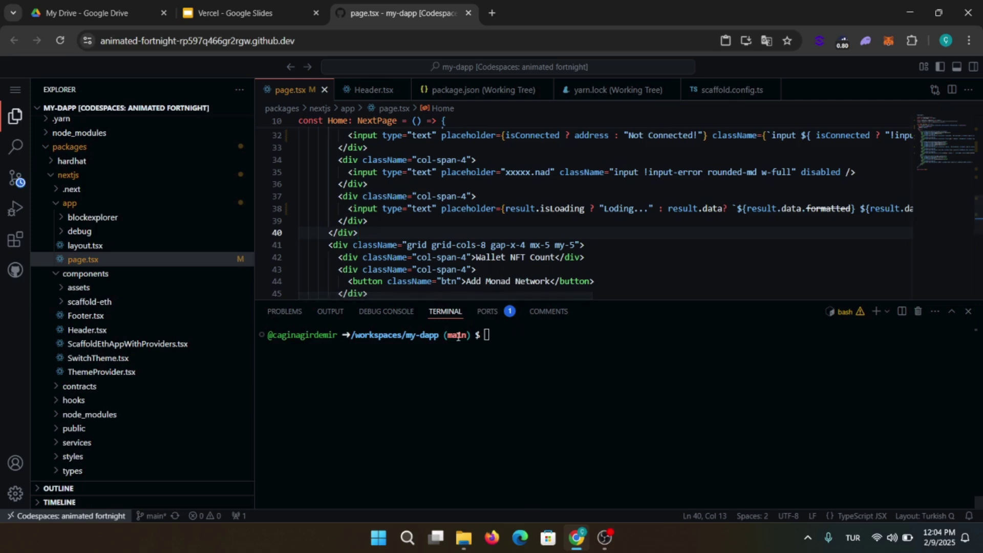
Step: Install the Vercel CLI globally and confirm version 41.0.2, after fixing the 'vercle' typo
{"action": "left_click", "coordinate": [561, 355]}
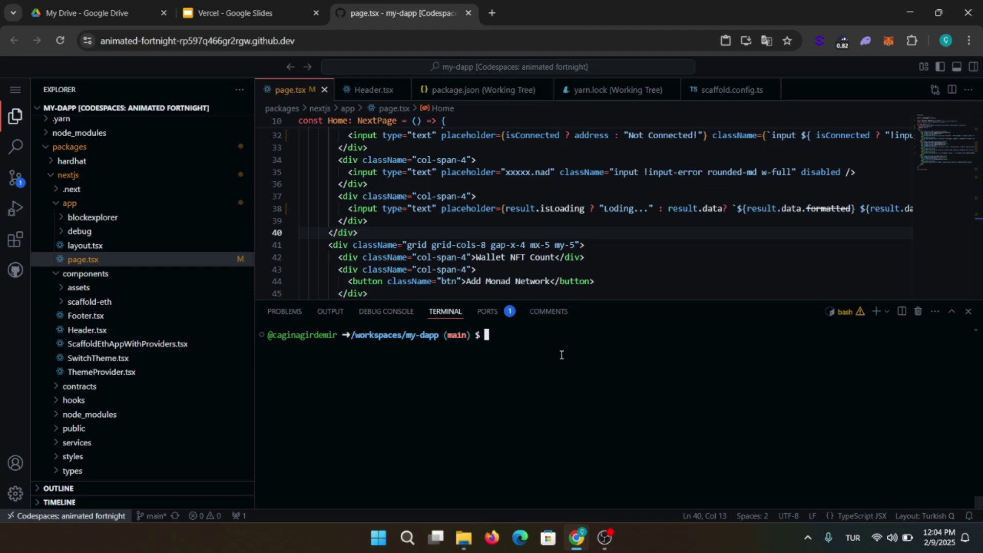
{"action": "type", "text": "npm "}
{"action": "type", "text": "install "}
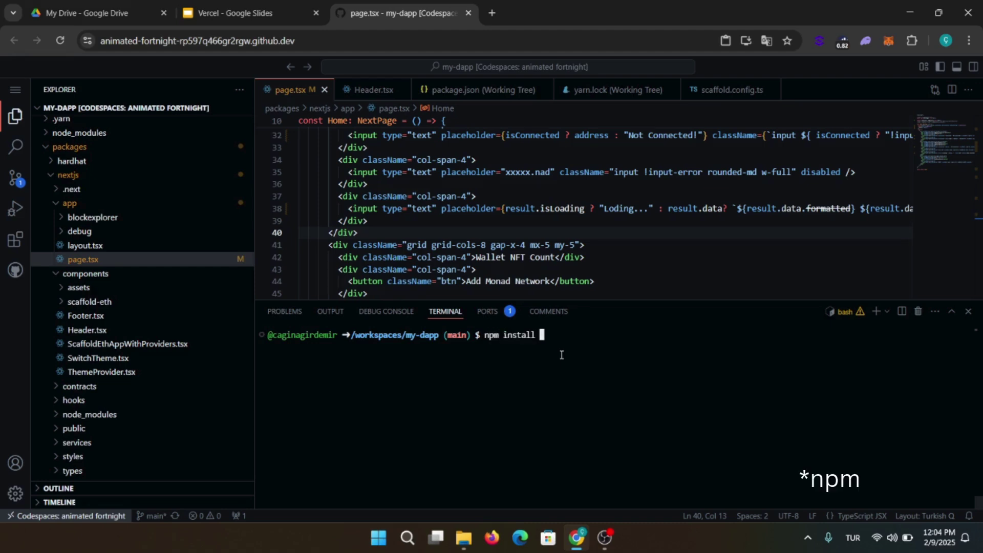
{"action": "type", "text": "-g ver"}
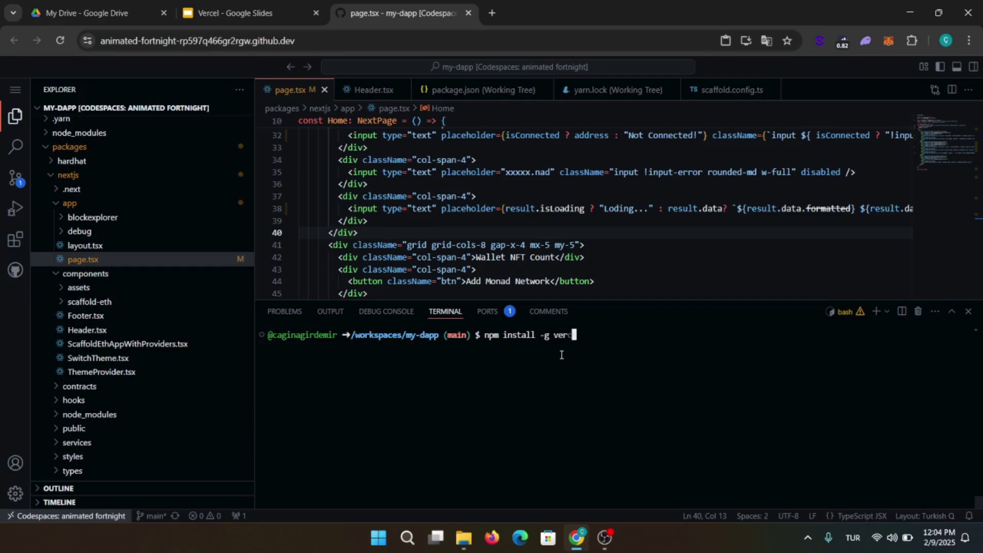
{"action": "type", "text": "cel"}
{"action": "key", "text": "Return"}
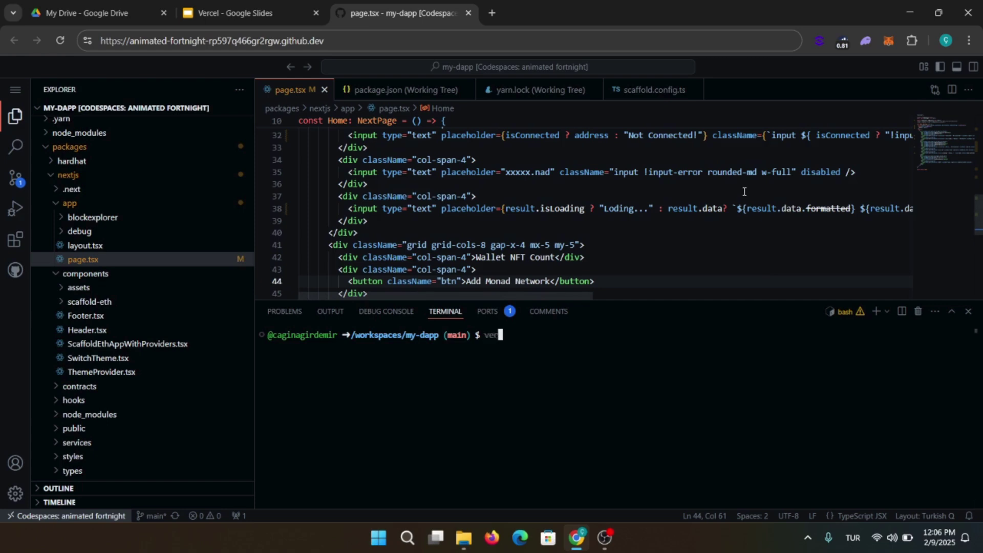
{"action": "type", "text": "vercl"}
{"action": "type", "text": "e --"}
{"action": "type", "text": "version"}
{"action": "key", "text": "Return"}
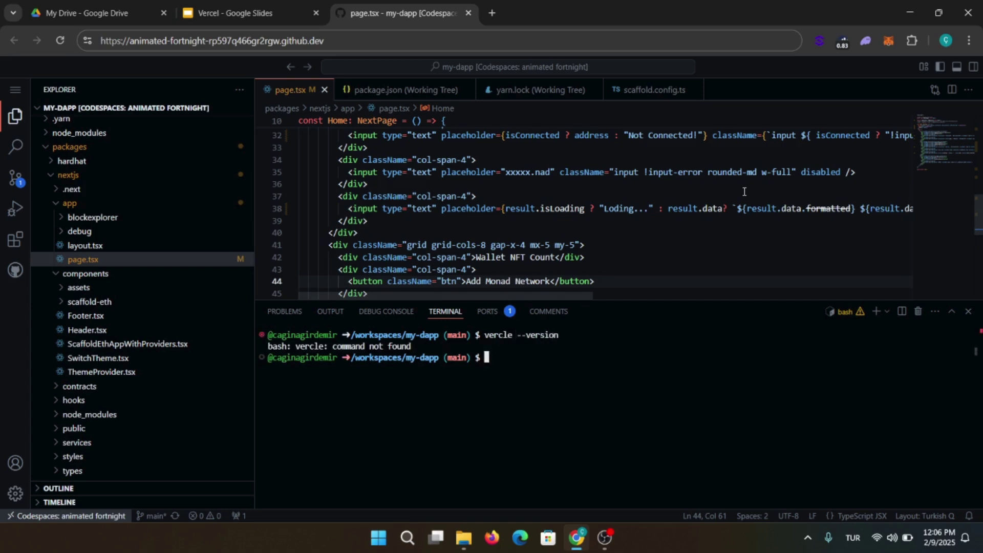
{"action": "type", "text": "vercel"}
{"action": "type", "text": " --version"}
{"action": "key", "text": "Return"}
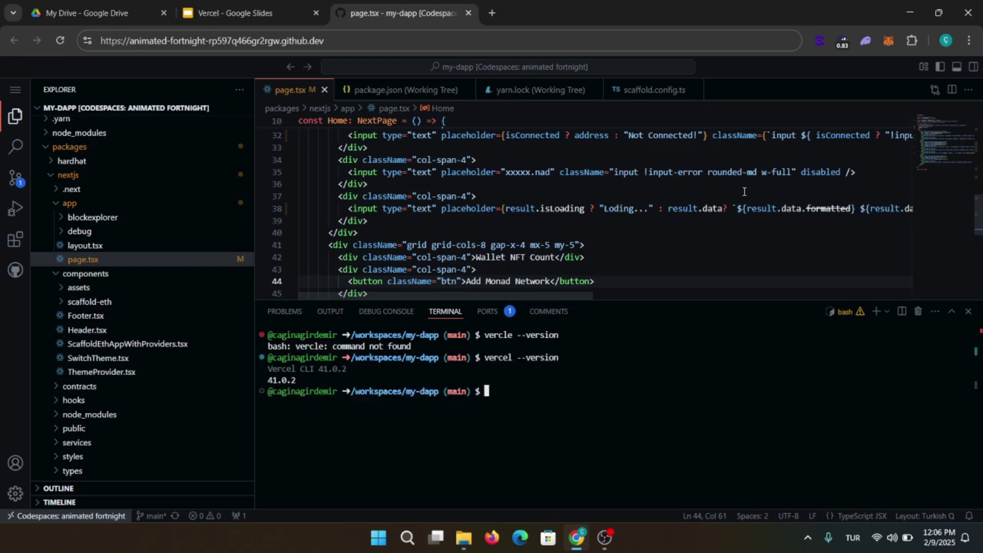
{"action": "type", "text": "ver"}
{"action": "type", "text": "cel login"}
Step: Start vercel login with GitHub and open the printed verification URL in the browser
{"action": "key", "text": "Return"}
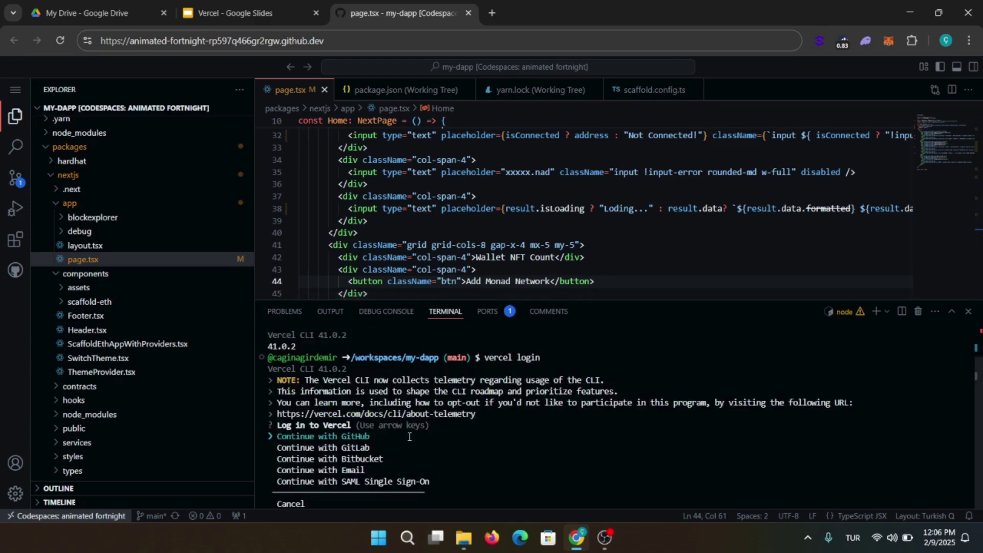
{"action": "key", "text": "Down"}
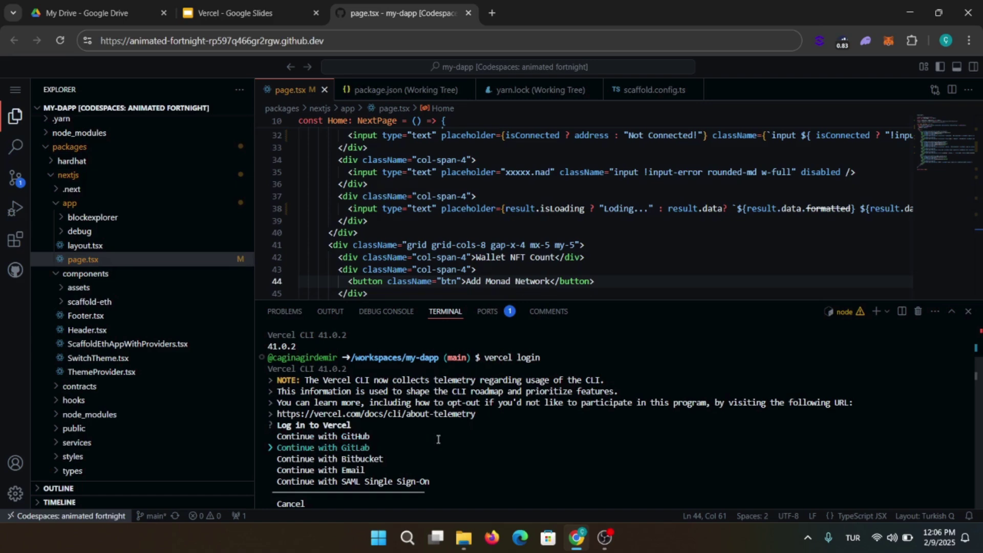
{"action": "key", "text": "Down"}
{"action": "key", "text": "Up"}
{"action": "key", "text": "Up"}
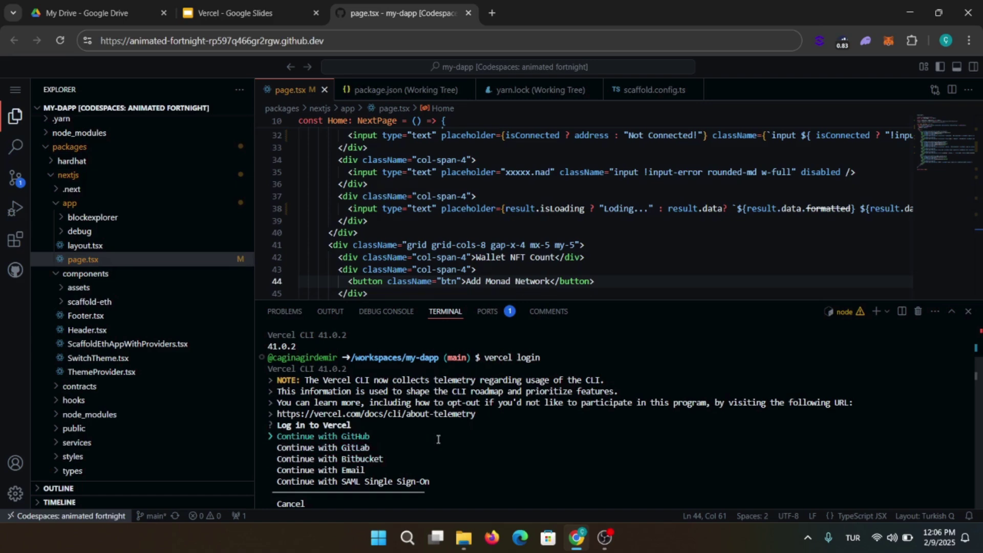
{"action": "key", "text": "Return"}
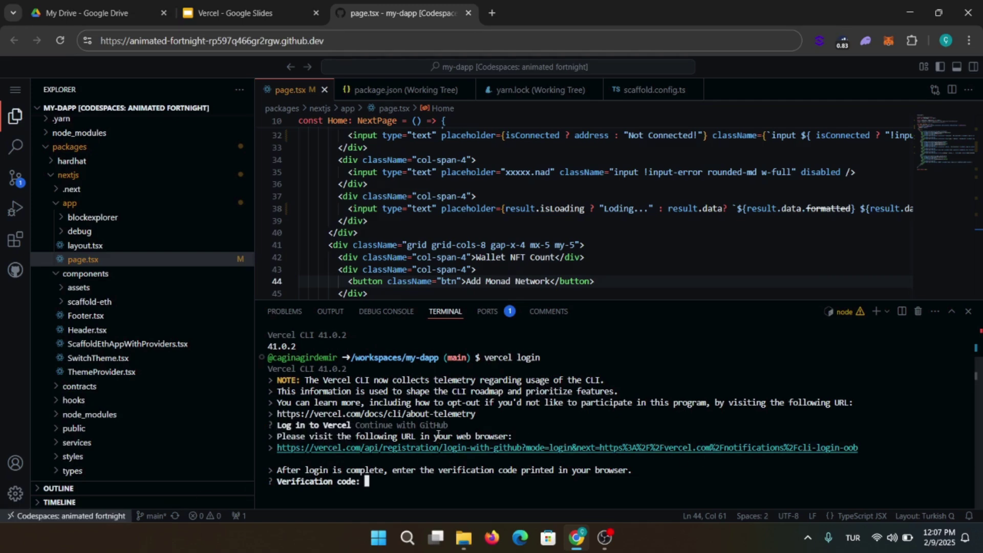
{"action": "left_click", "coordinate": [388, 448], "text": "ctrl"}
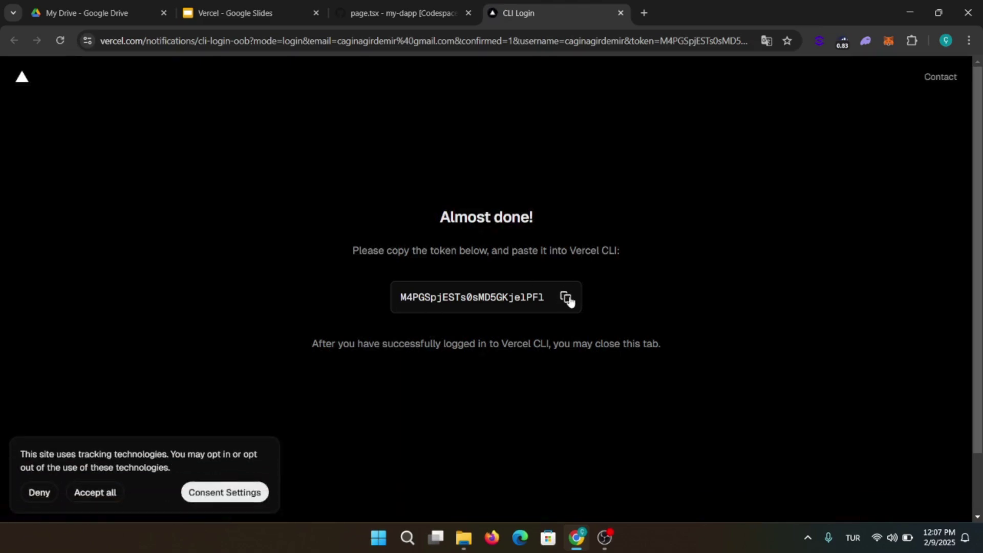
Step: Copy the Vercel verification token and submit it in the Codespaces terminal
{"action": "left_click", "coordinate": [566, 298]}
{"action": "left_click", "coordinate": [392, 12]}
{"action": "key", "text": "ctrl+v"}
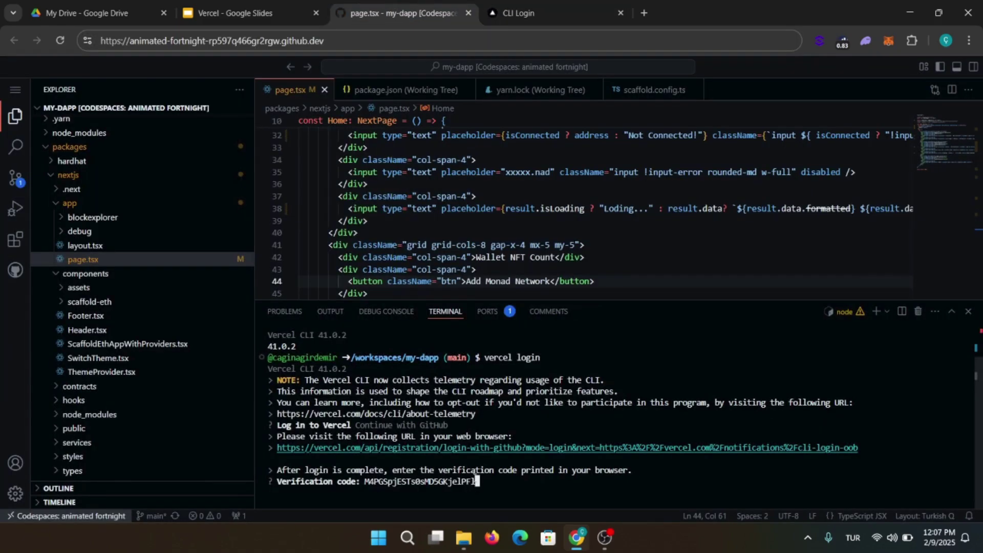
{"action": "key", "text": "Return"}
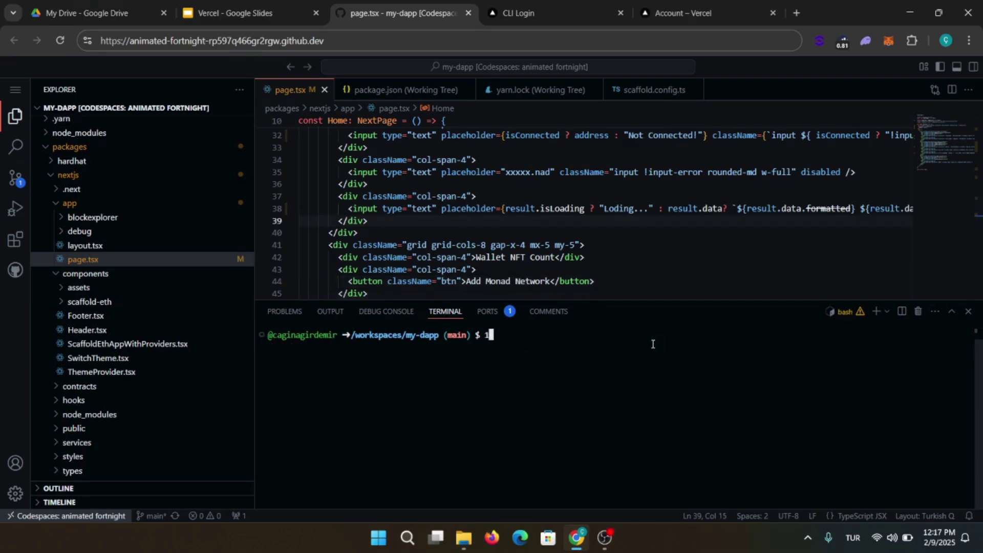
Step: Run vercel, confirm deploying my-dapp, and check the Vercel account's Teams page
{"action": "key", "text": "BackSpace"}
{"action": "type", "text": "ver"}
{"action": "type", "text": "cel"}
{"action": "key", "text": "Return"}
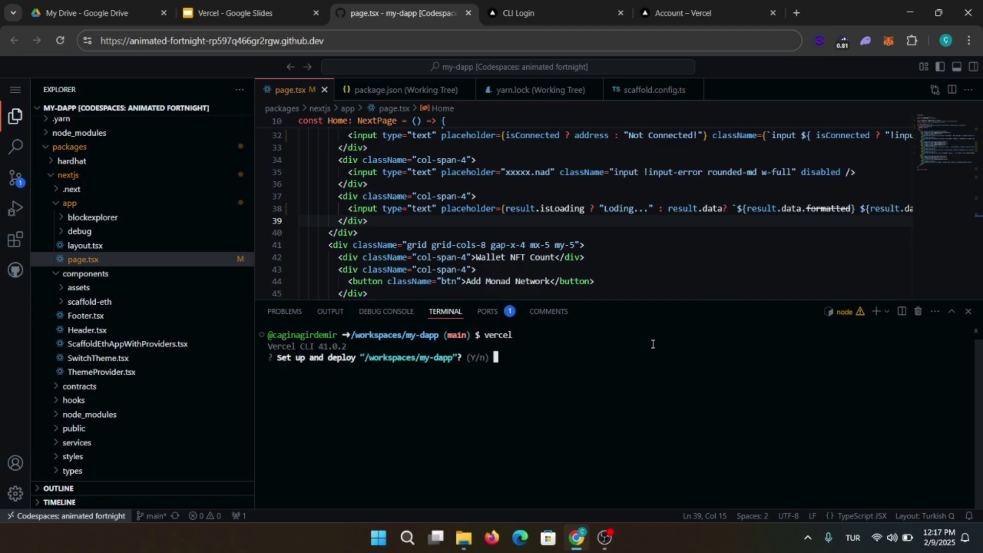
{"action": "key", "text": "Return"}
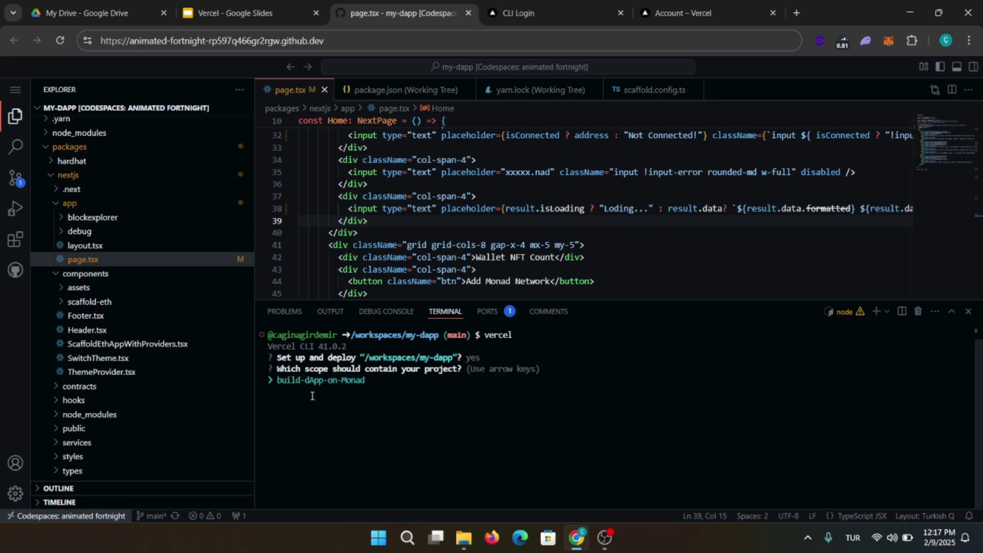
{"action": "left_click", "coordinate": [683, 12]}
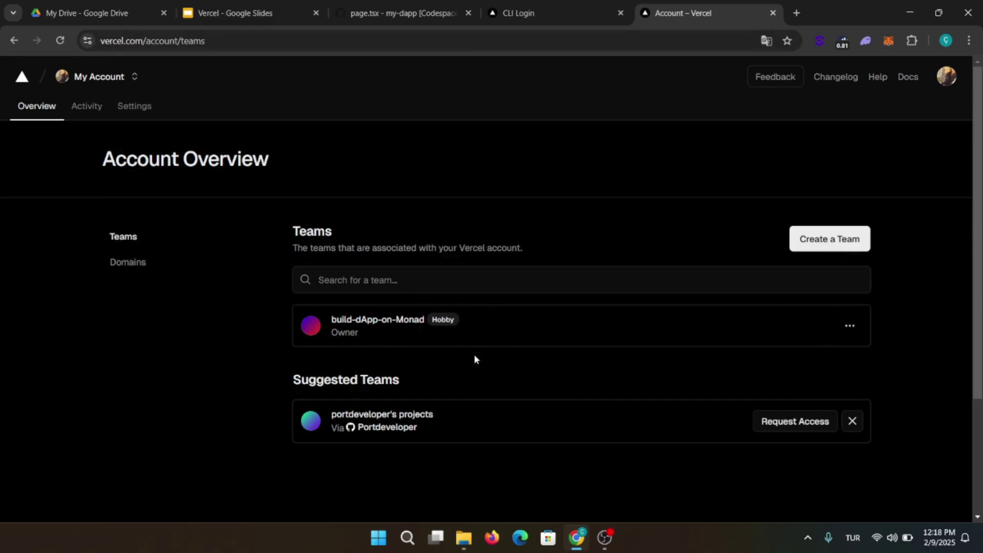
Step: Dismiss the Create a Team dialog, leaving build-dApp-on-Monad as the owned Hobby team
{"action": "left_click", "coordinate": [834, 253]}
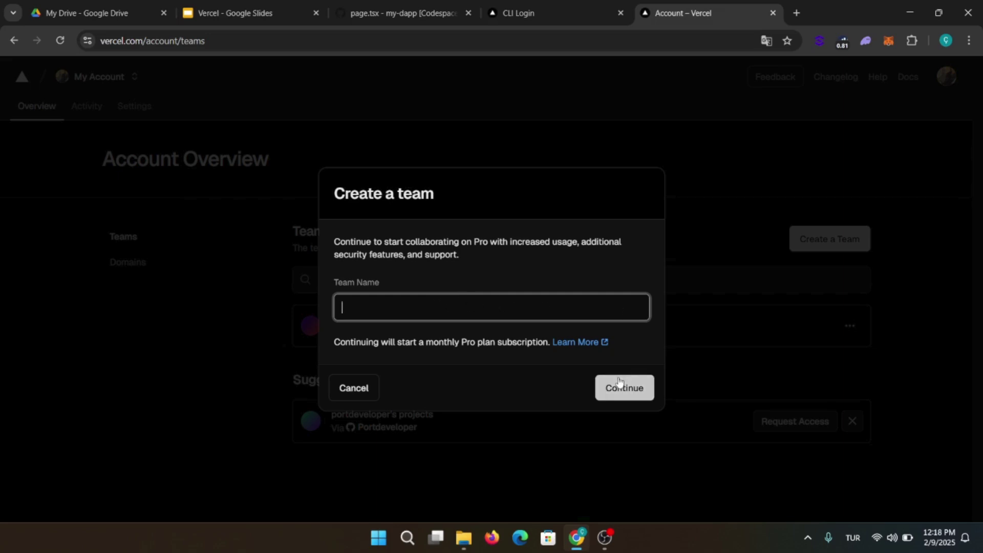
{"action": "left_click", "coordinate": [722, 173]}
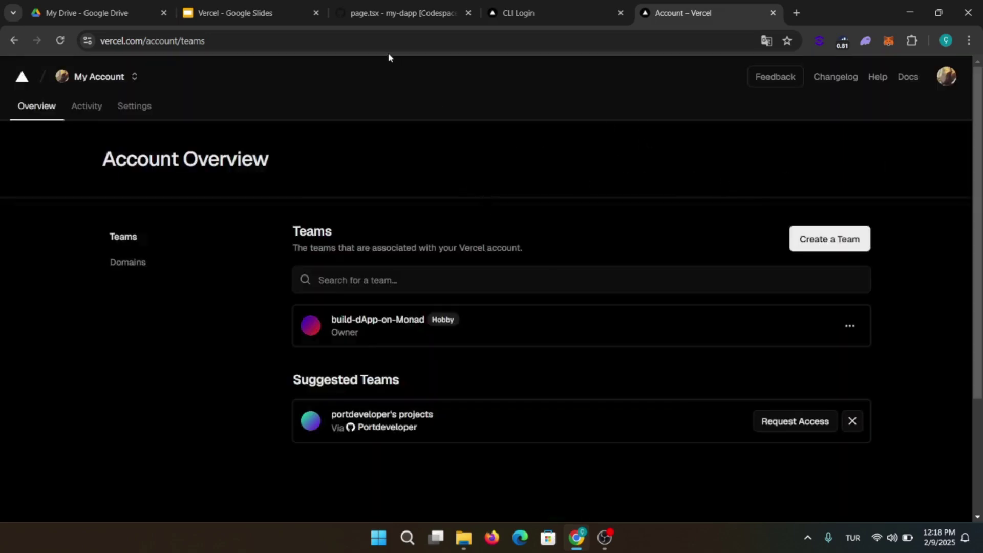
{"action": "left_click", "coordinate": [382, 12]}
Step: Choose the build-dApp-on-Monad scope, decline linking, and name the project my-dApp
{"action": "key", "text": "Return"}
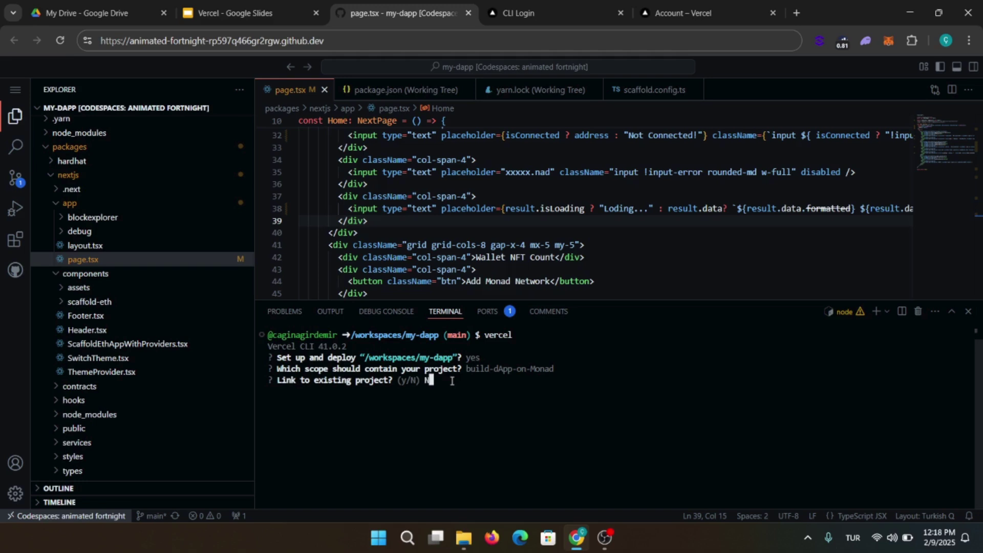
{"action": "key", "text": "Return"}
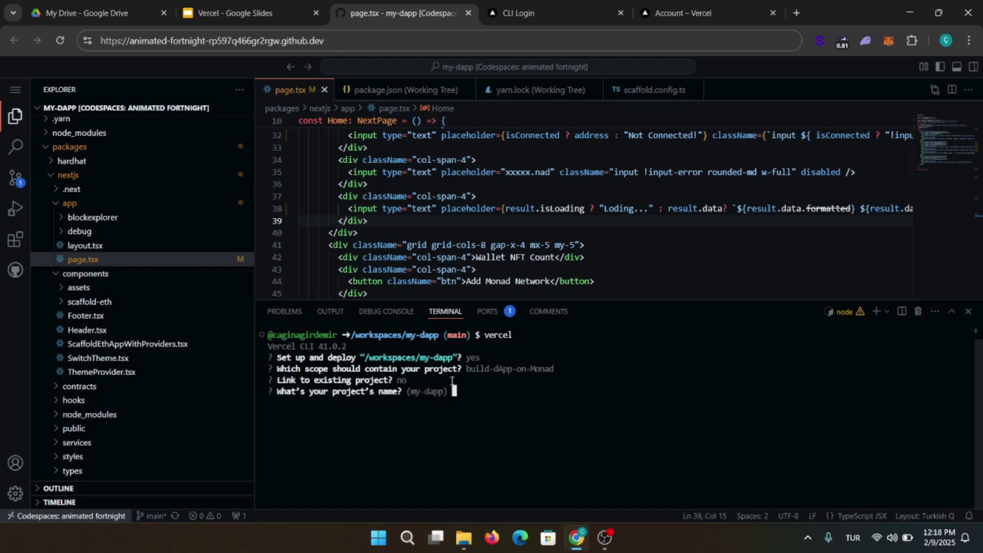
{"action": "type", "text": "my-"}
{"action": "type", "text": "Da"}
{"action": "key", "text": "BackSpace"}
{"action": "key", "text": "BackSpace"}
{"action": "type", "text": "dAP"}
{"action": "type", "text": "P"}
{"action": "key", "text": "BackSpace"}
{"action": "key", "text": "BackSpace"}
{"action": "type", "text": "pp"}
{"action": "key", "text": "Return"}
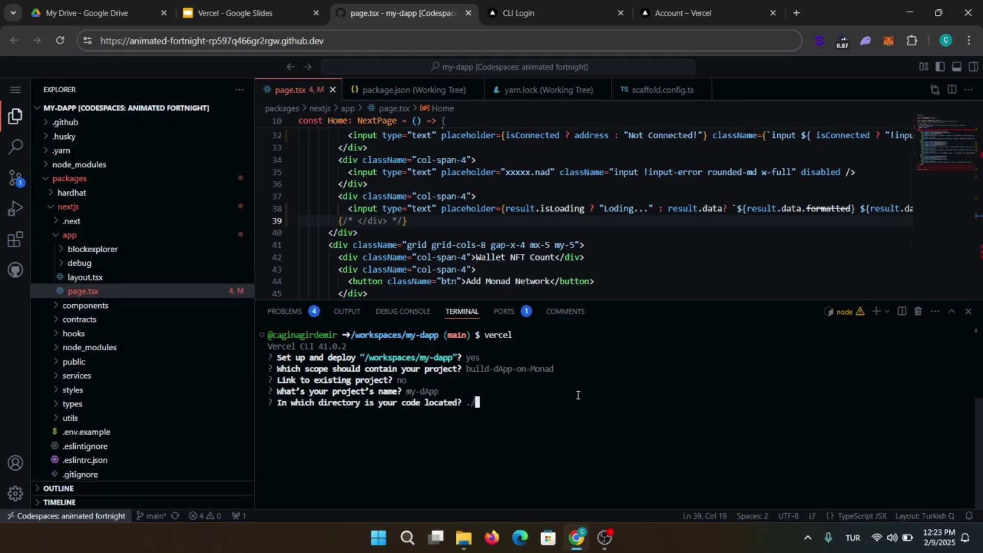
{"action": "mouse_move", "coordinate": [70, 178]}
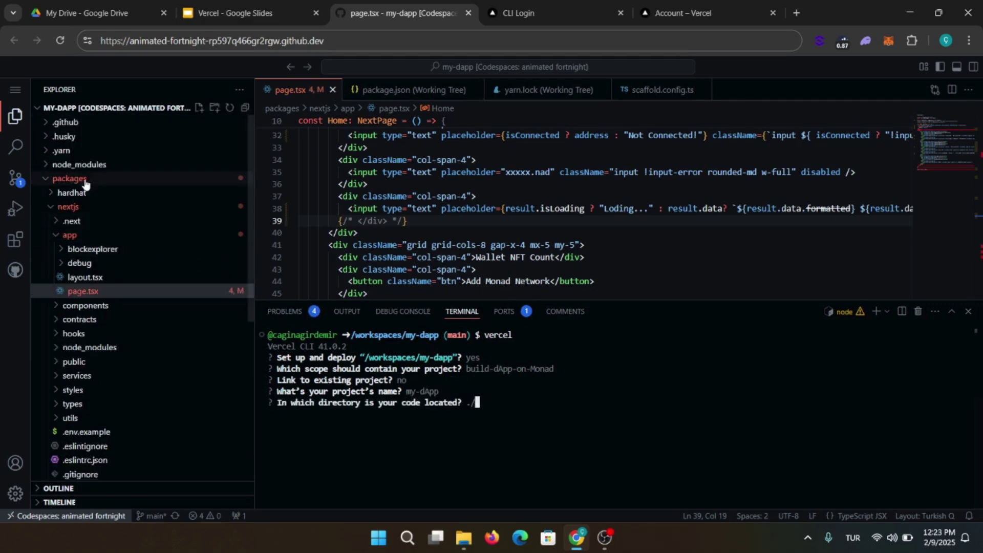
Step: Check the packages folder and enter ./package/nextjs as the code directory
{"action": "left_click", "coordinate": [47, 186]}
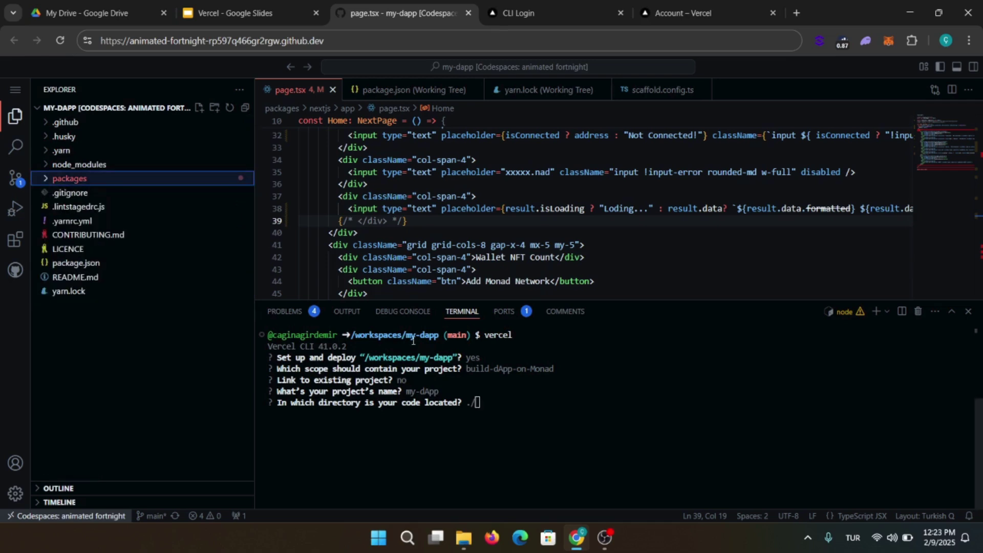
{"action": "left_click", "coordinate": [533, 390]}
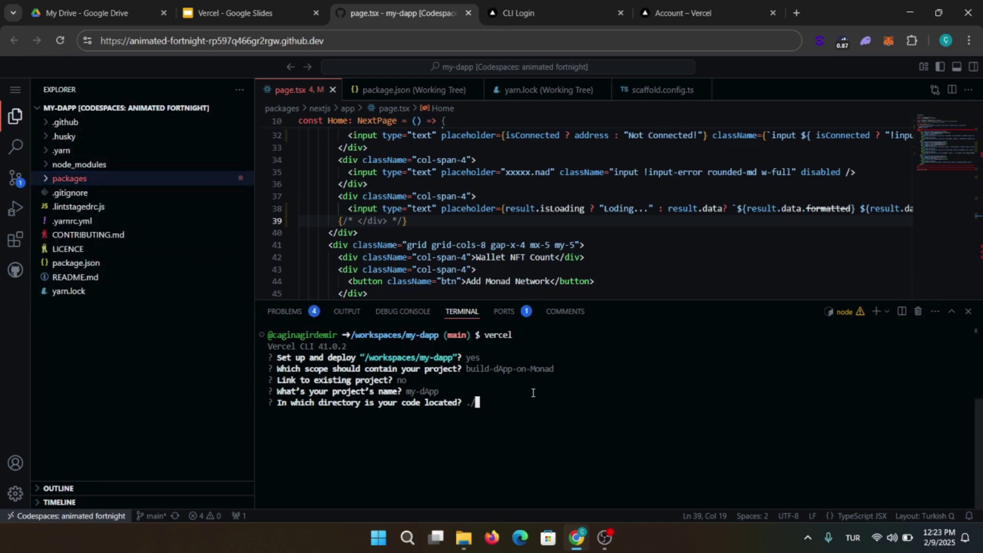
{"action": "type", "text": "package"}
{"action": "type", "text": "/"}
{"action": "left_click", "coordinate": [54, 178]}
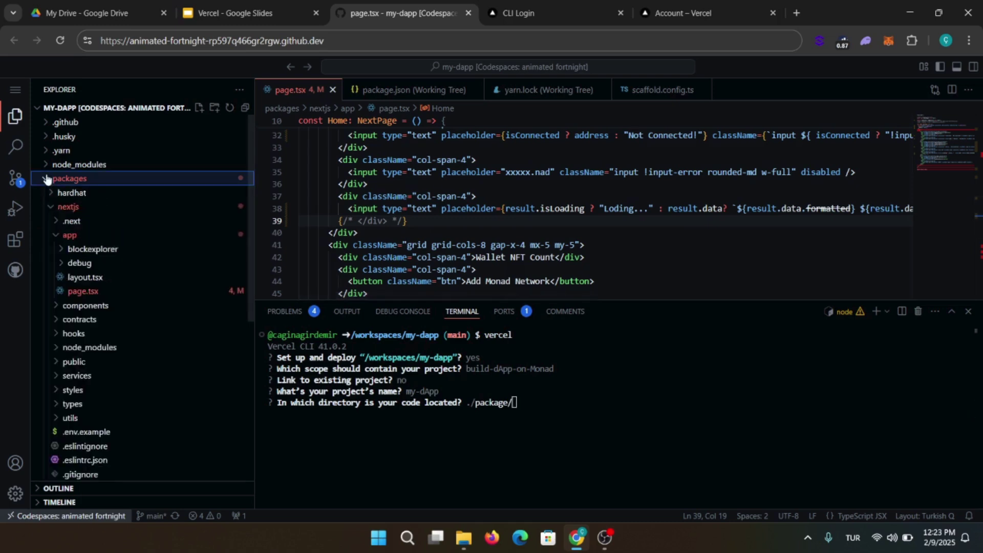
{"action": "left_click", "coordinate": [562, 424]}
{"action": "type", "text": "nextjs"}
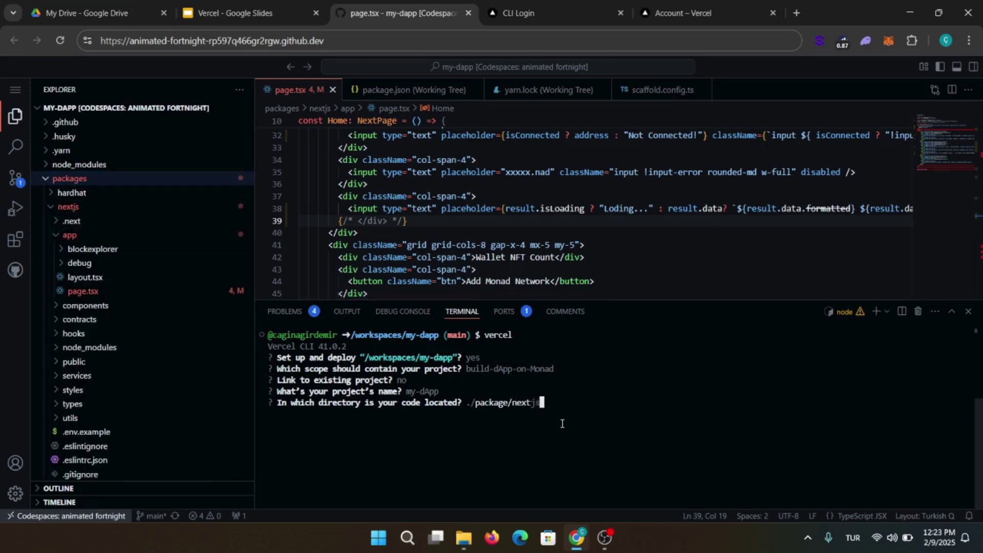
{"action": "key", "text": "Return"}
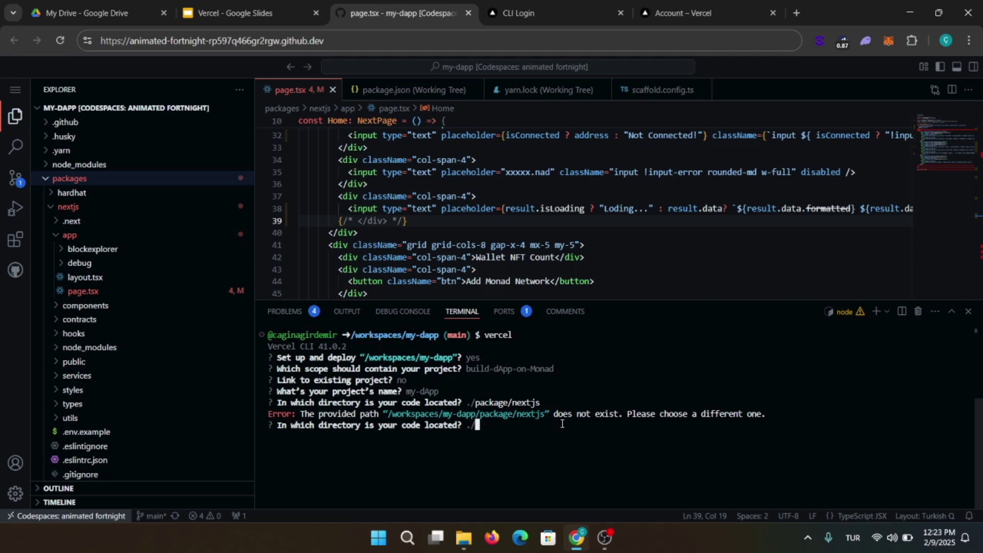
Step: Enter the copied ./packages/nextjs relative path and agree to overwrite project settings
{"action": "right_click", "coordinate": [68, 208]}
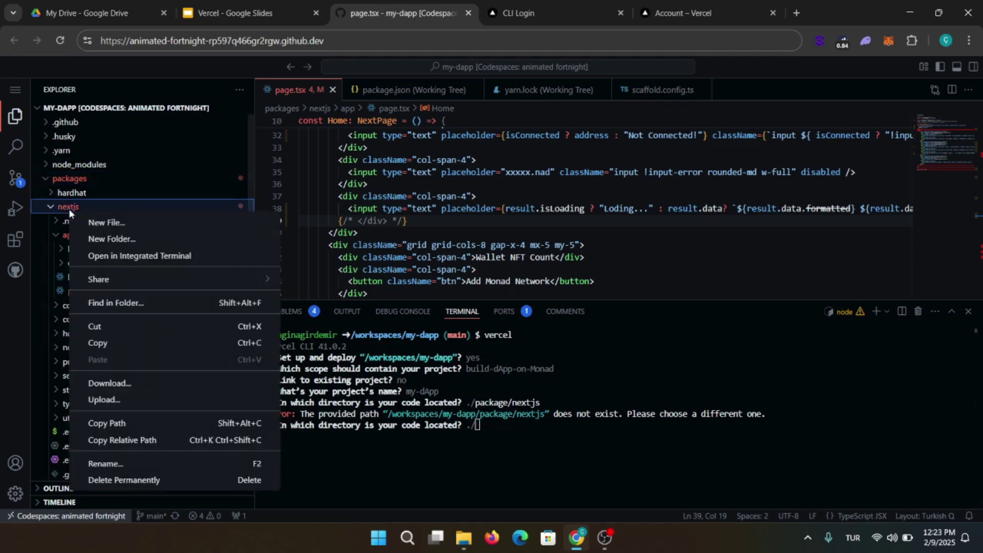
{"action": "left_click", "coordinate": [154, 439]}
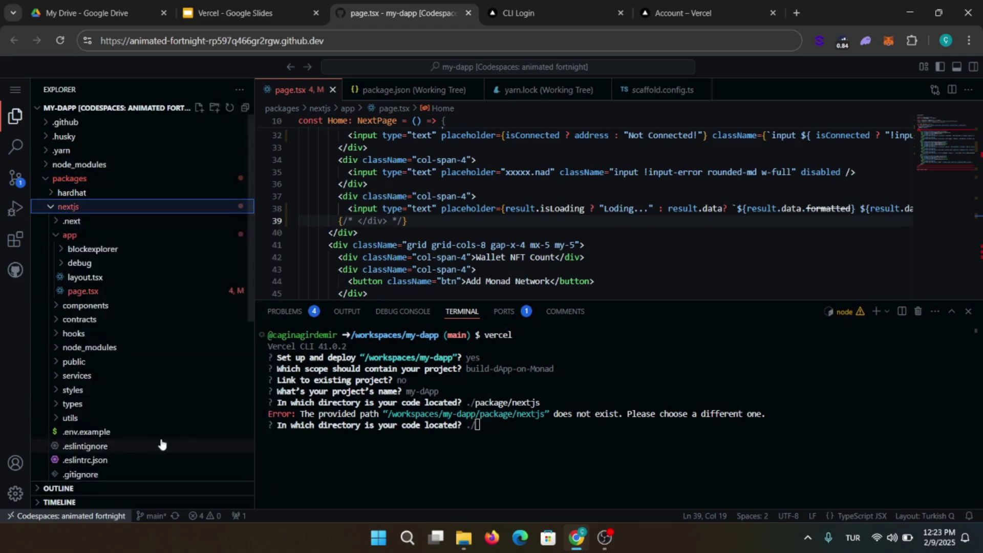
{"action": "left_click", "coordinate": [487, 433]}
{"action": "key", "text": "ctrl+v"}
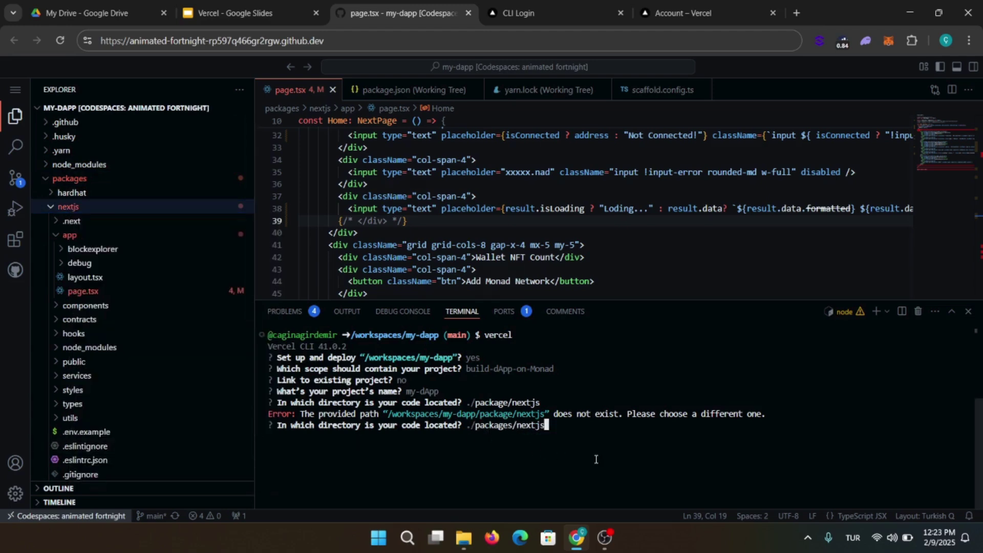
{"action": "key", "text": "Return"}
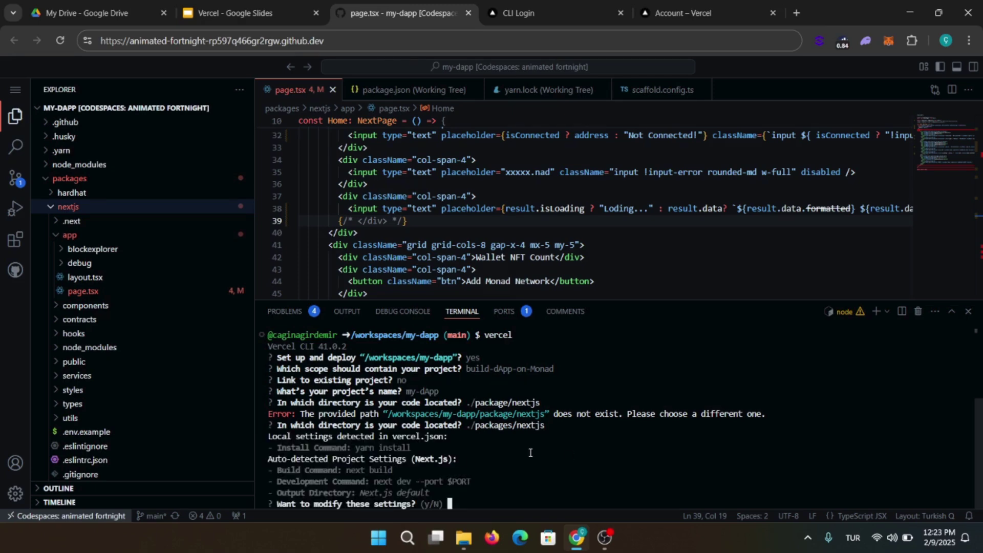
{"action": "type", "text": "y"}
{"action": "key", "text": "Return"}
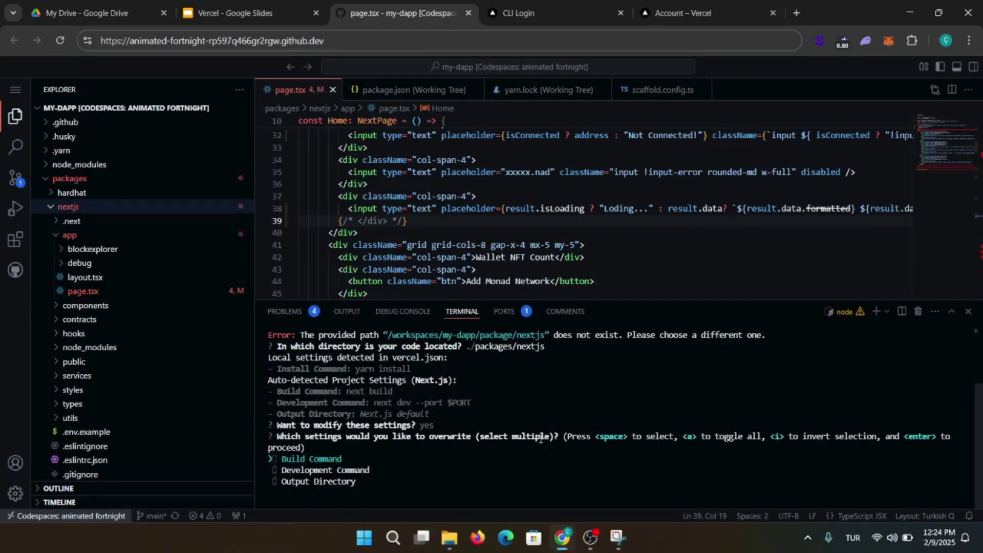
{"action": "key", "text": "Return"}
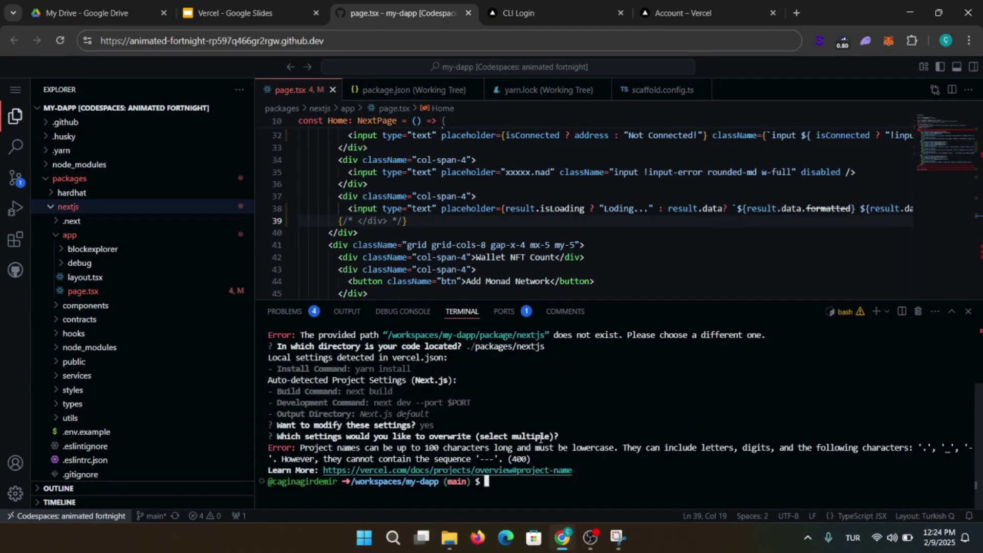
{"action": "type", "text": "verce"}
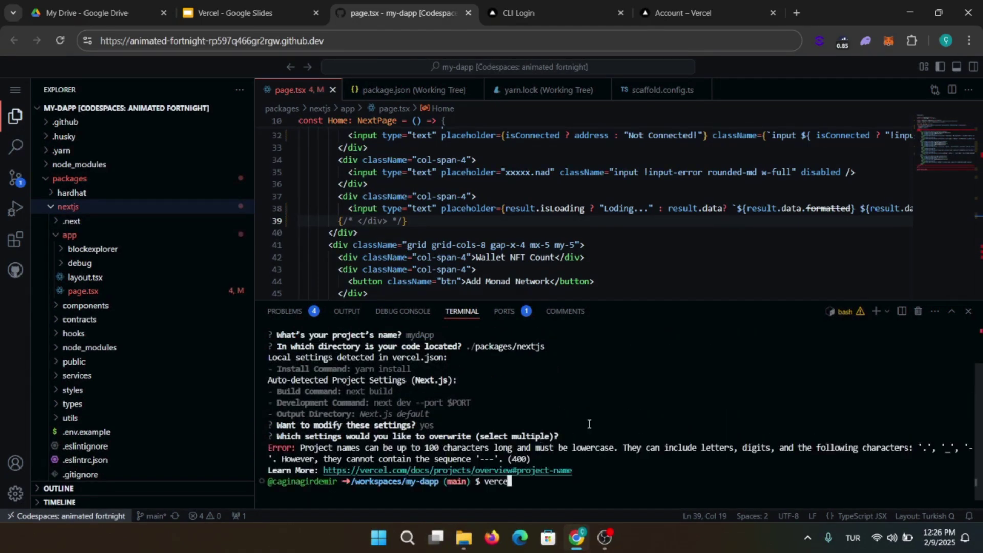
{"action": "type", "text": "l"}
Step: Rerun vercel, confirm deploying, keep build-dApp-on-Monad scope, and decline linking an existing project
{"action": "key", "text": "Return"}
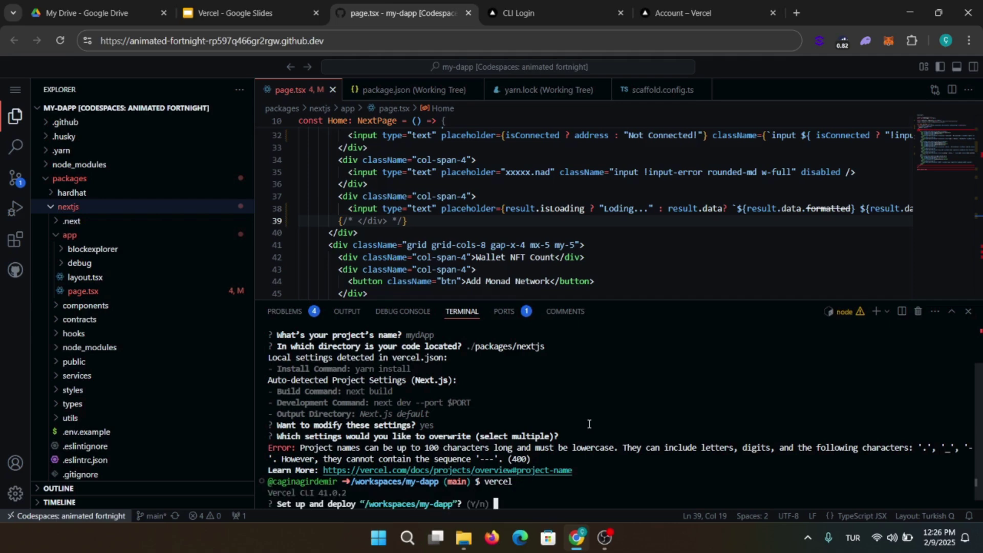
{"action": "type", "text": "Y"}
{"action": "key", "text": "Return"}
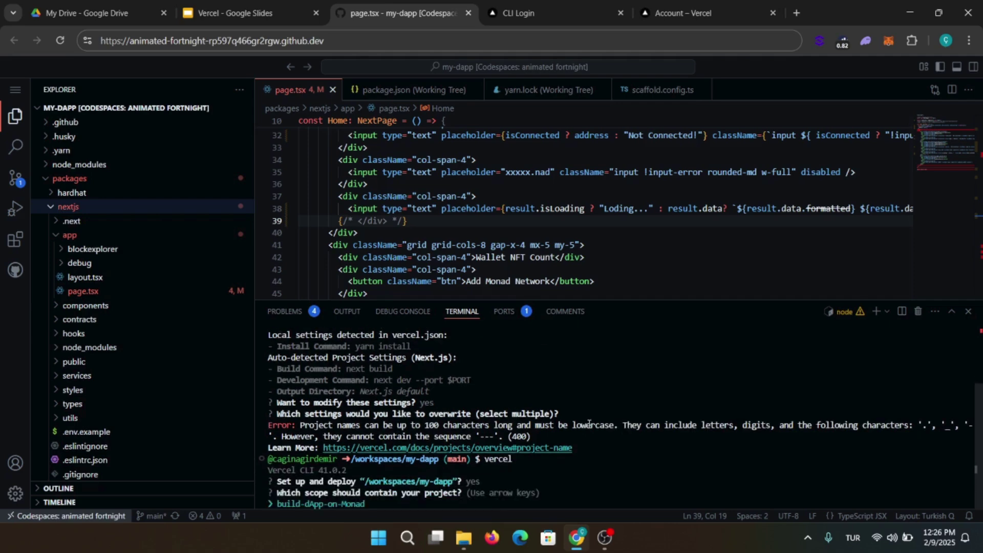
{"action": "key", "text": "Return"}
{"action": "type", "text": "n"}
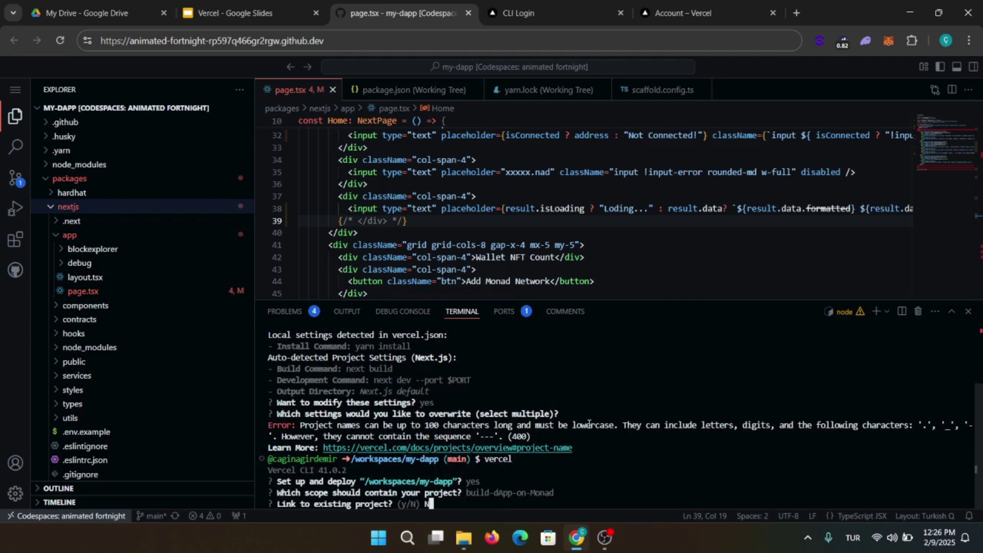
{"action": "key", "text": "Return"}
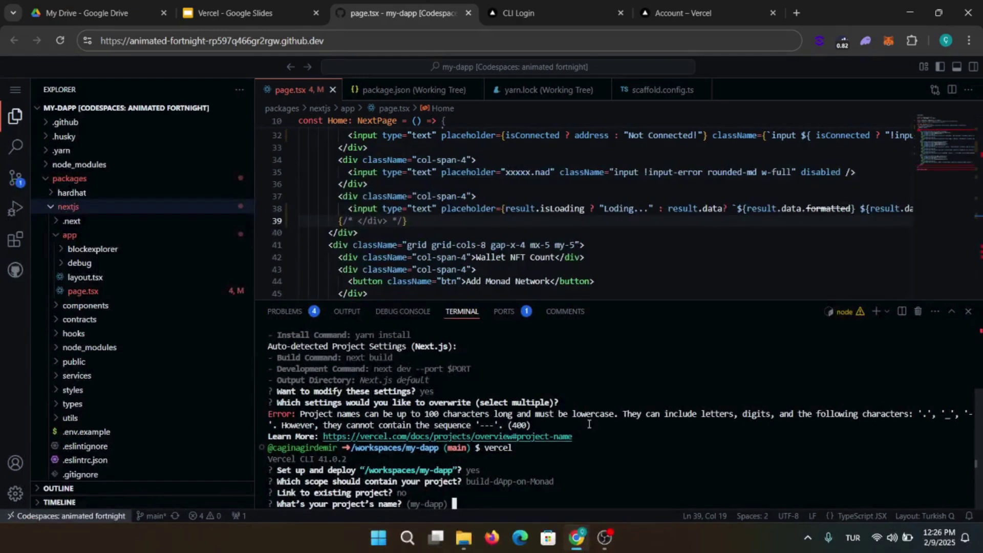
{"action": "type", "text": "myDa"}
Step: Name the project mydapp, use packages/nextjs, and deploy with modified settings
{"action": "key", "text": "BackSpace"}
{"action": "key", "text": "BackSpace"}
{"action": "type", "text": "d"}
{"action": "type", "text": "a"}
{"action": "type", "text": "pp"}
{"action": "key", "text": "Return"}
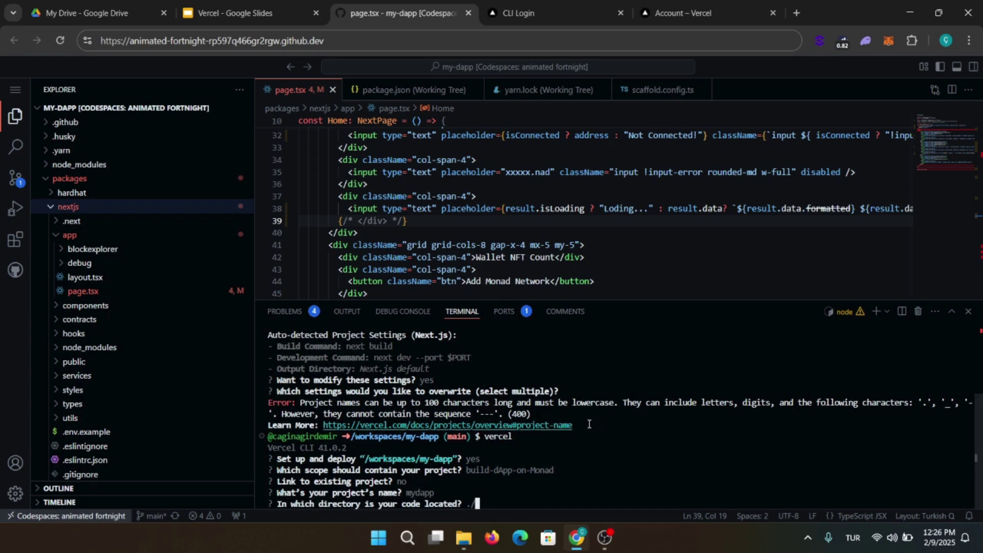
{"action": "type", "text": "packages/nextjs"}
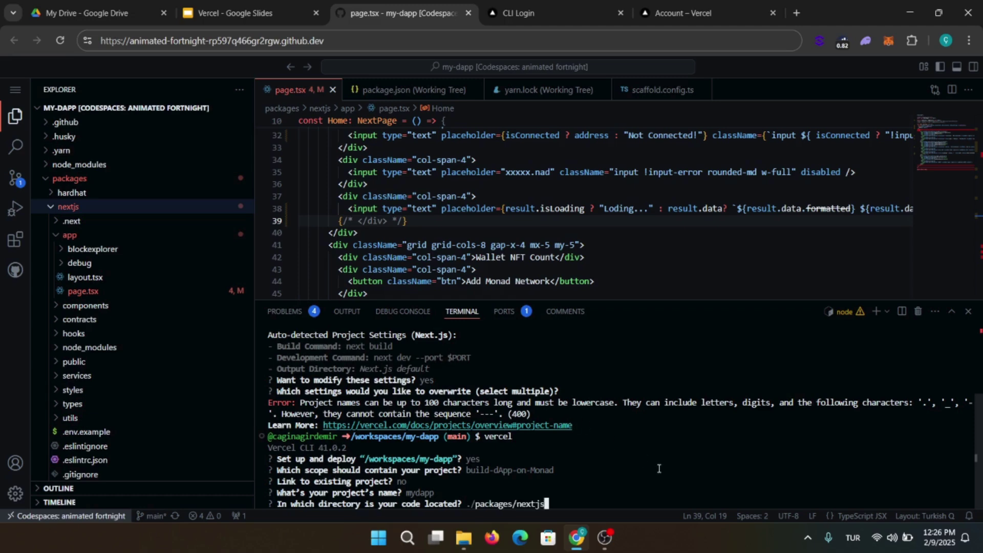
{"action": "key", "text": "Return"}
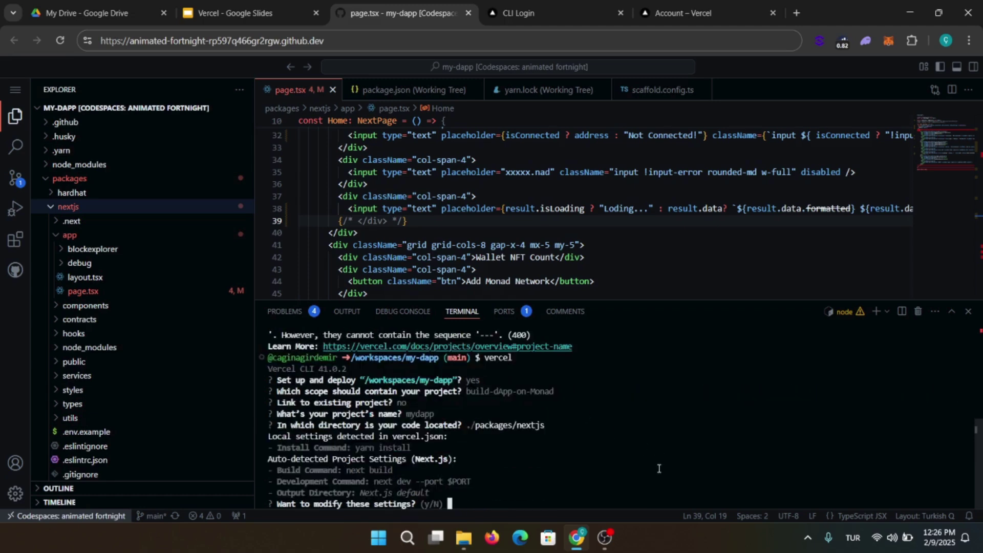
{"action": "type", "text": "y"}
{"action": "key", "text": "Return"}
{"action": "key", "text": "Return"}
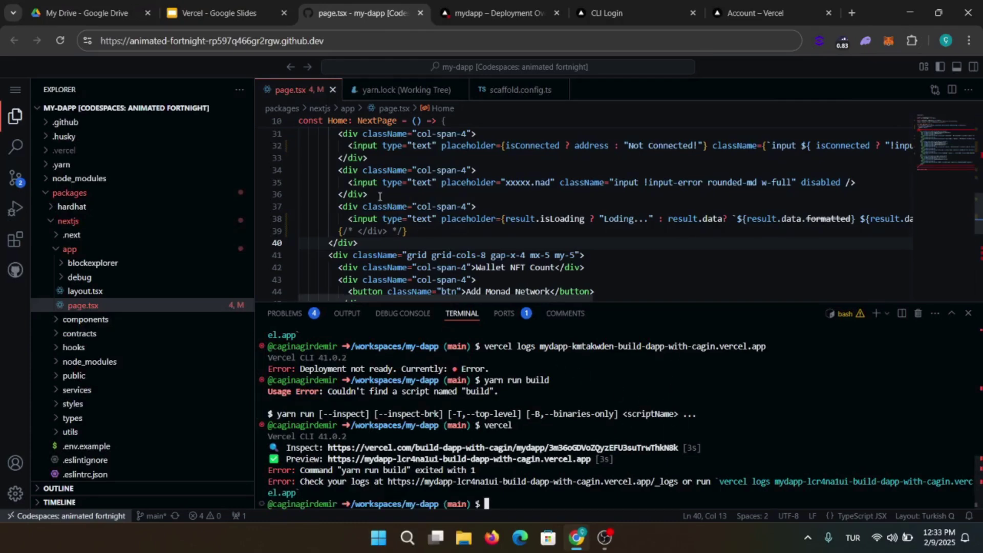
Step: Remove the comment markers so line 39 of page.tsx is a plain </div>
{"action": "left_click", "coordinate": [356, 231]}
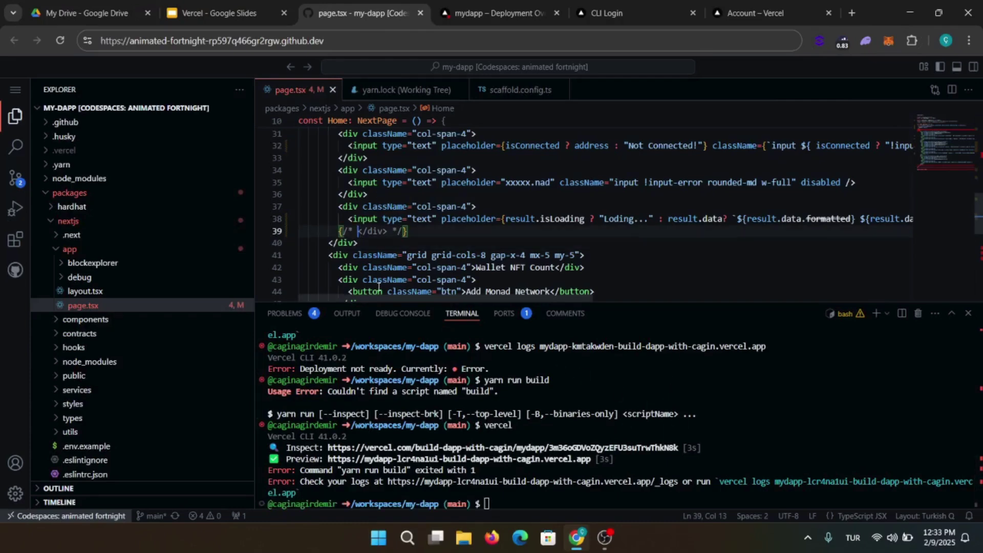
{"action": "key", "text": "BackSpace"}
{"action": "key", "text": "BackSpace"}
{"action": "key", "text": "BackSpace"}
{"action": "key", "text": "BackSpace"}
{"action": "left_click", "coordinate": [404, 231]}
{"action": "key", "text": "BackSpace"}
{"action": "key", "text": "BackSpace"}
{"action": "key", "text": "BackSpace"}
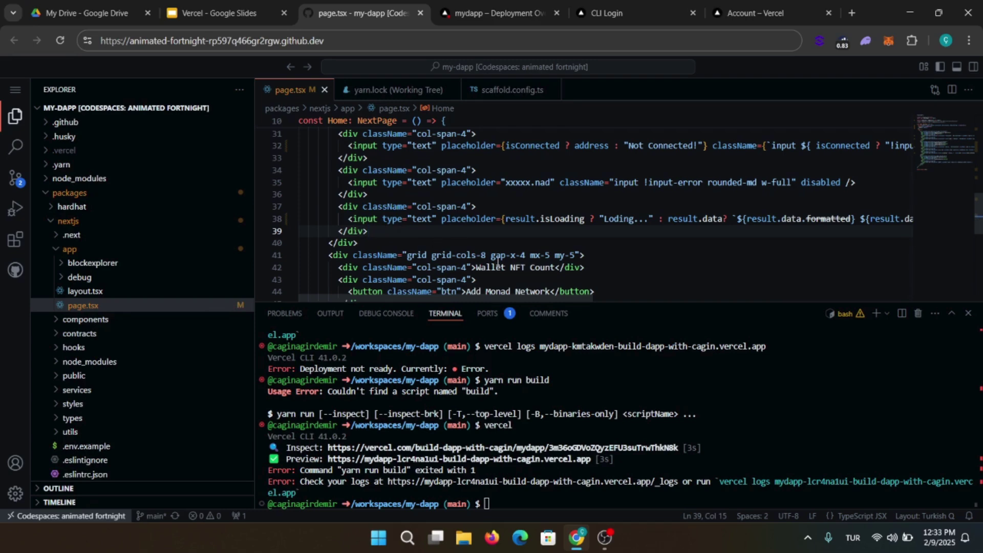
Step: Rerun the vercel deployment from the terminal after a mistyped command
{"action": "left_click", "coordinate": [572, 502]}
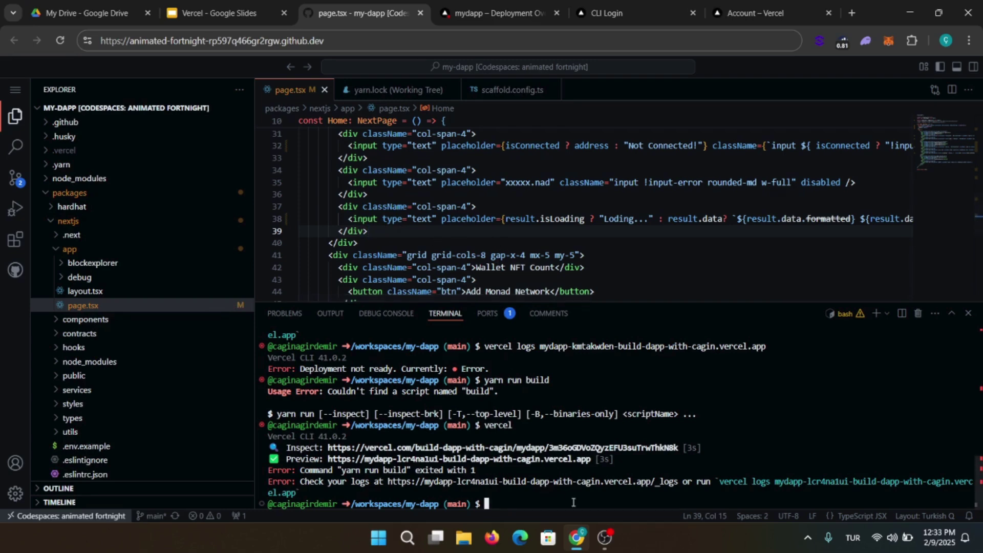
{"action": "type", "text": "ercel"}
{"action": "key", "text": "Return"}
{"action": "type", "text": "vercel"}
{"action": "key", "text": "Return"}
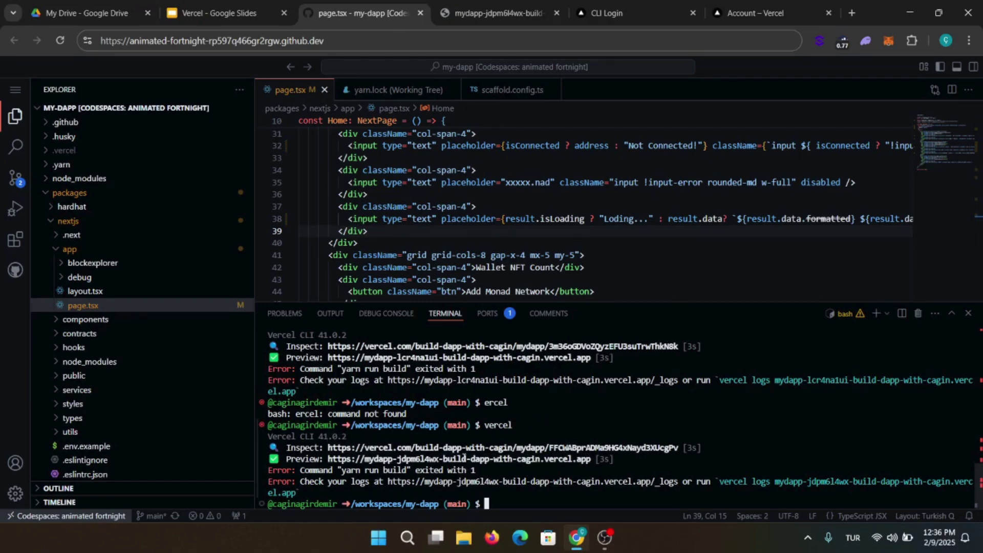
Step: Open the failed preview deployment's build logs and select the unused chainId error
{"action": "left_click", "coordinate": [463, 458], "text": "ctrl"}
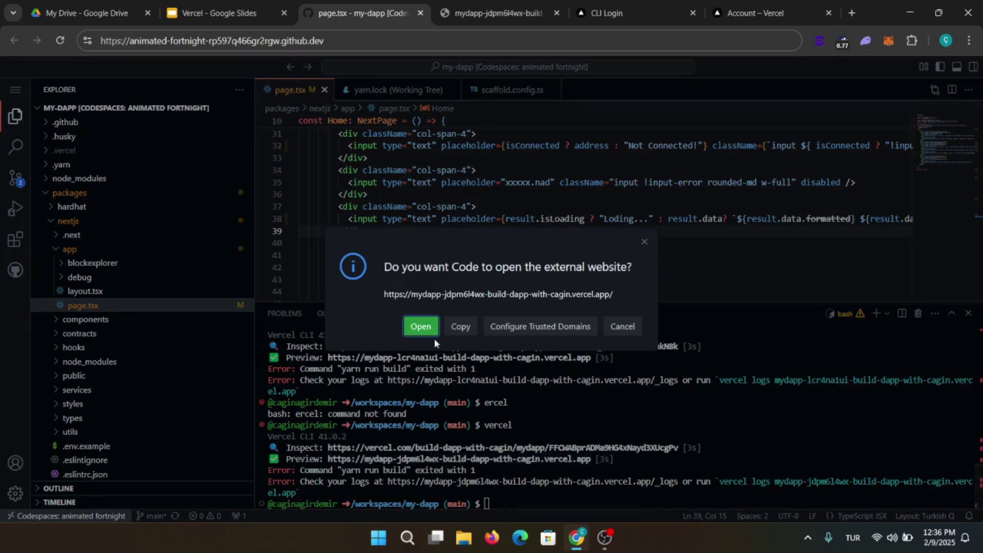
{"action": "left_click", "coordinate": [424, 327]}
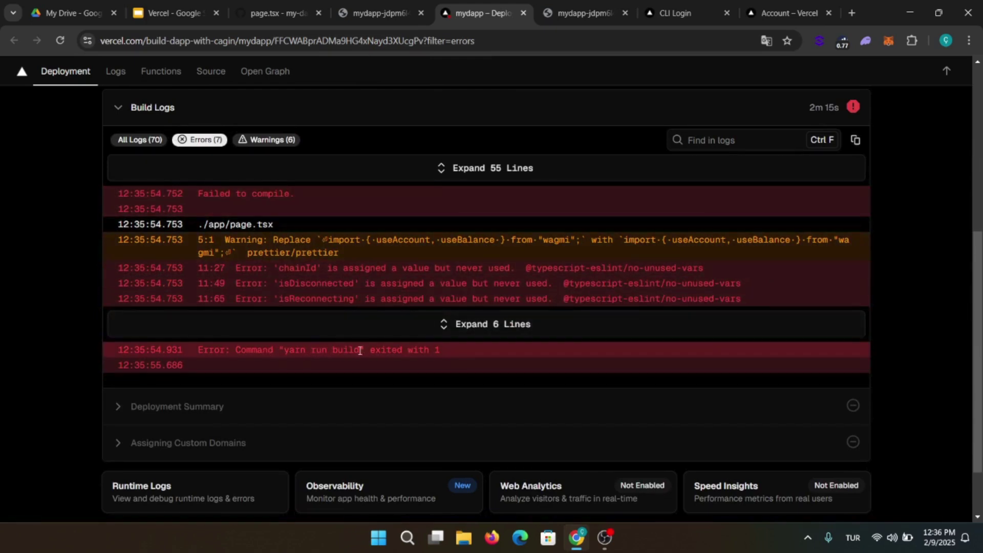
{"action": "scroll", "coordinate": [429, 349], "scroll_direction": "up", "scroll_amount": 2}
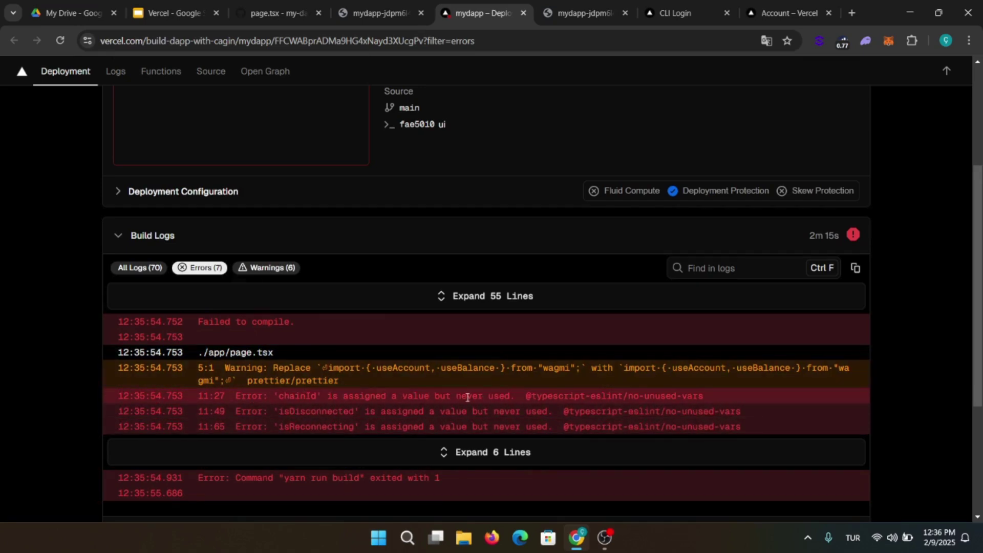
{"action": "double_click", "coordinate": [302, 397]}
{"action": "key", "text": "ctrl+c"}
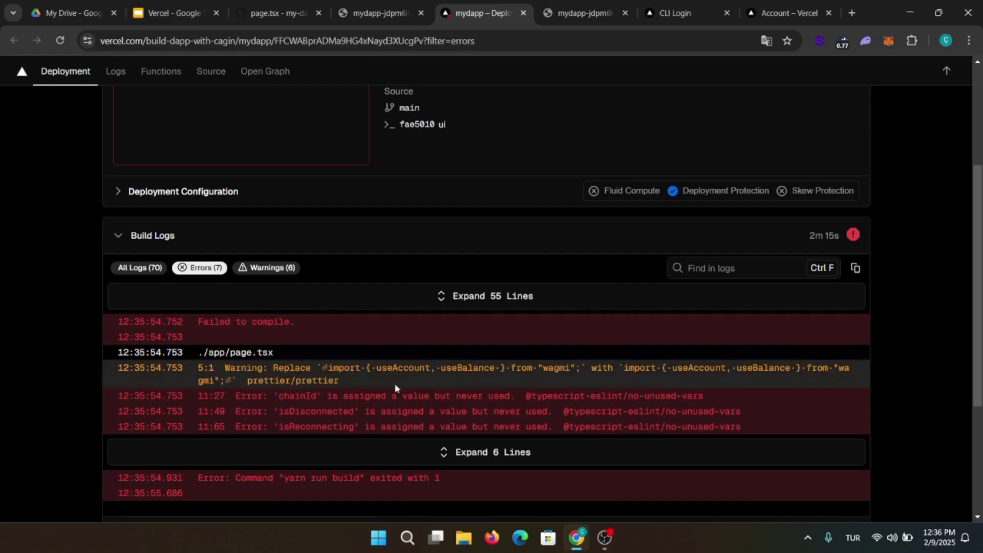
Step: Delete chainId, isDisconnected and isReconnecting from line 11's useAccount destructuring in page.tsx
{"action": "left_click", "coordinate": [357, 3]}
{"action": "left_click", "coordinate": [279, 13]}
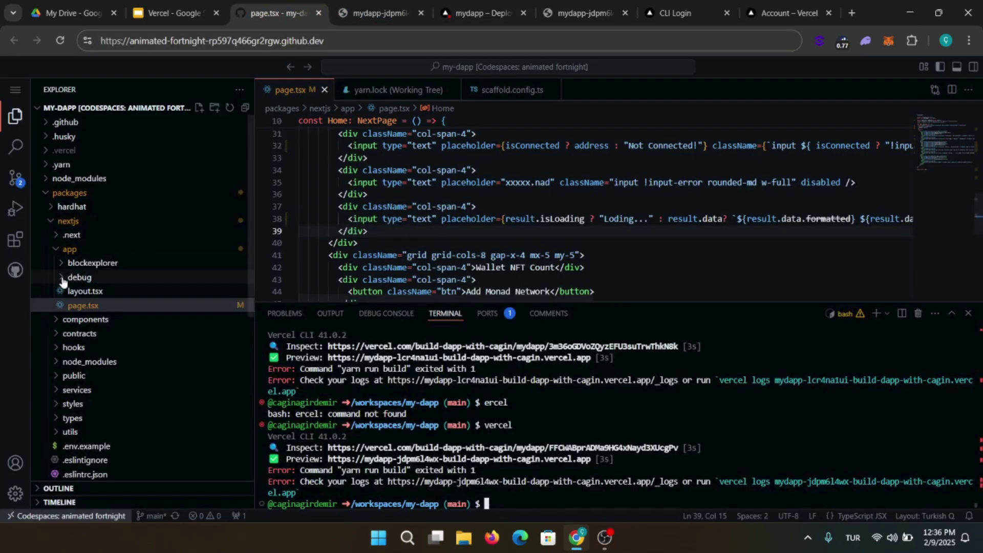
{"action": "key", "text": "ctrl+f"}
{"action": "key", "text": "ctrl+v"}
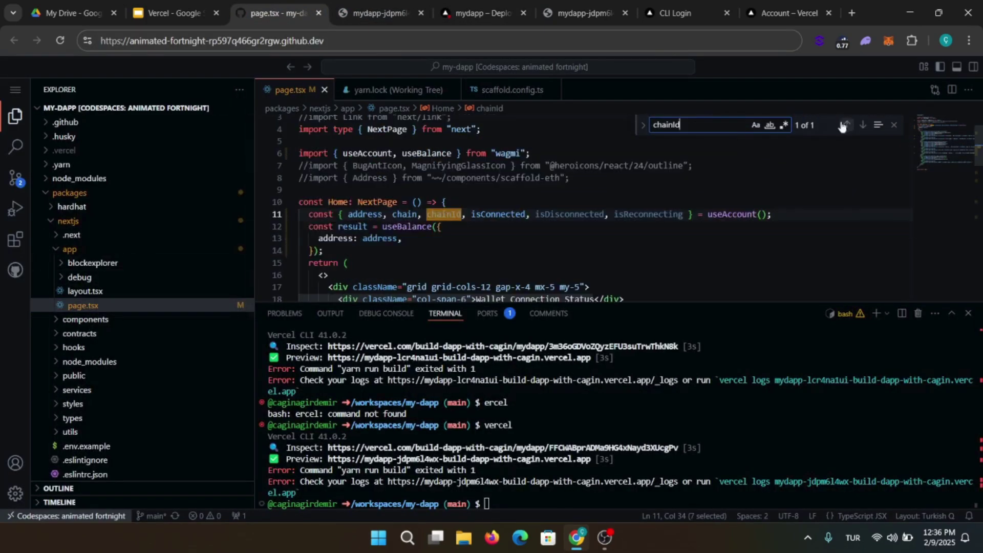
{"action": "key", "text": "Delete"}
{"action": "key", "text": "Delete"}
{"action": "key", "text": "Delete"}
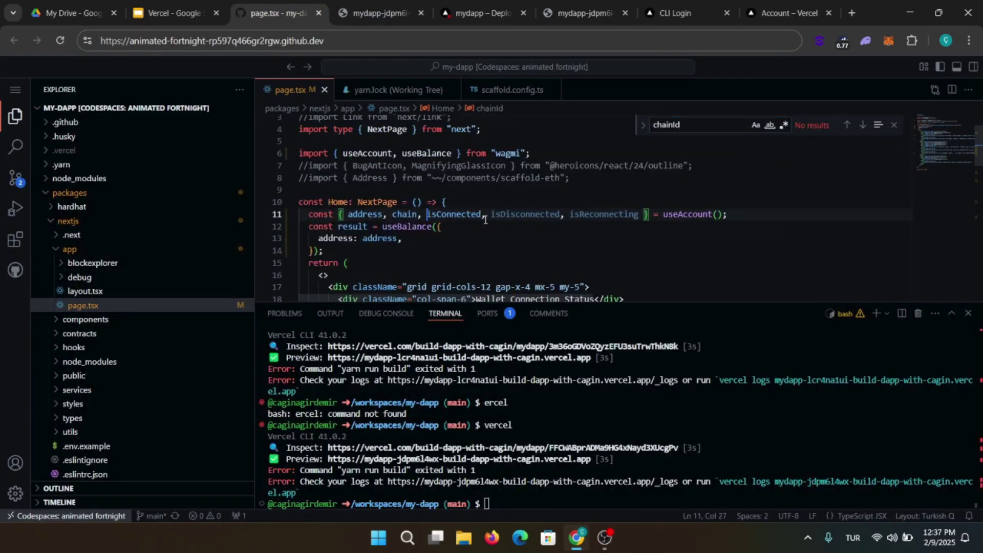
{"action": "left_click_drag", "start_coordinate": [488, 214], "coordinate": [627, 214]}
{"action": "key", "text": "Delete"}
{"action": "key", "text": "Delete"}
{"action": "key", "text": "Delete"}
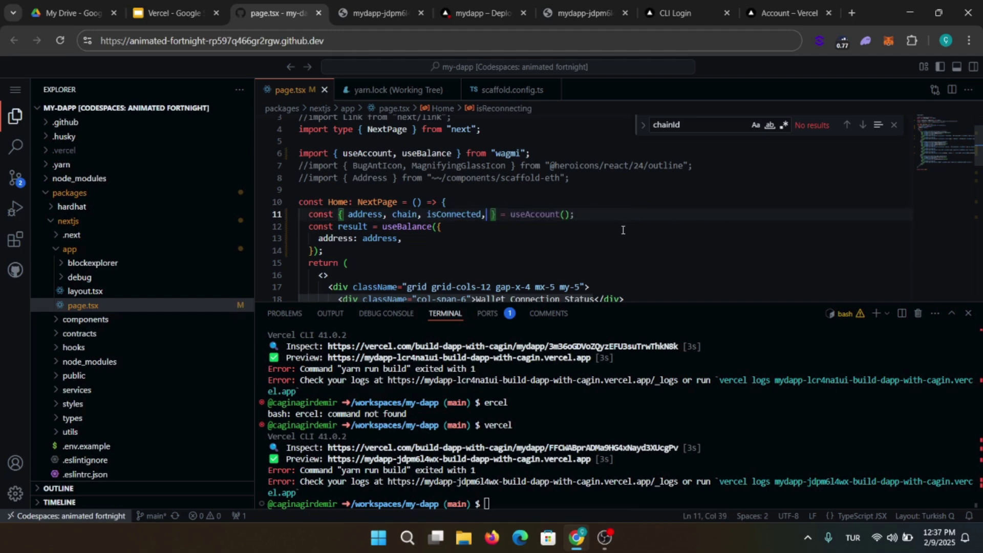
{"action": "key", "text": "BackSpace"}
{"action": "key", "text": "BackSpace"}
{"action": "key", "text": "Down"}
{"action": "left_click", "coordinate": [893, 124]}
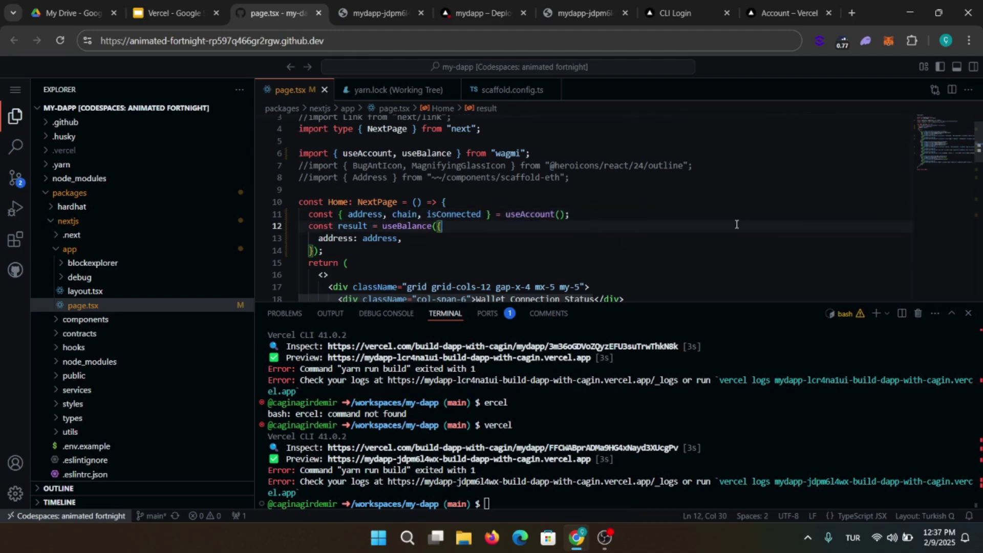
Step: Clear the terminal and redeploy the fixed code with vercel
{"action": "key", "text": "Down"}
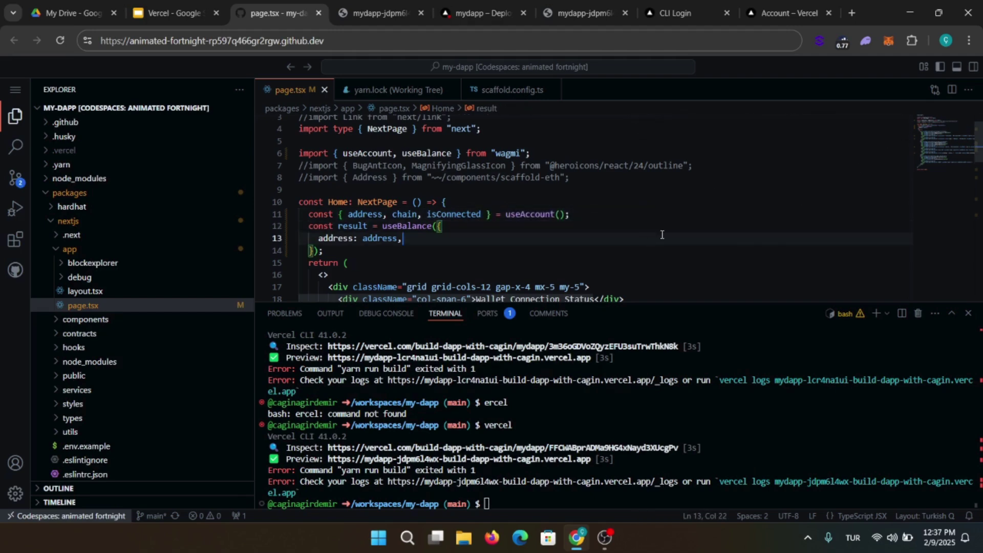
{"action": "left_click", "coordinate": [703, 418]}
{"action": "key", "text": "ctrl+l"}
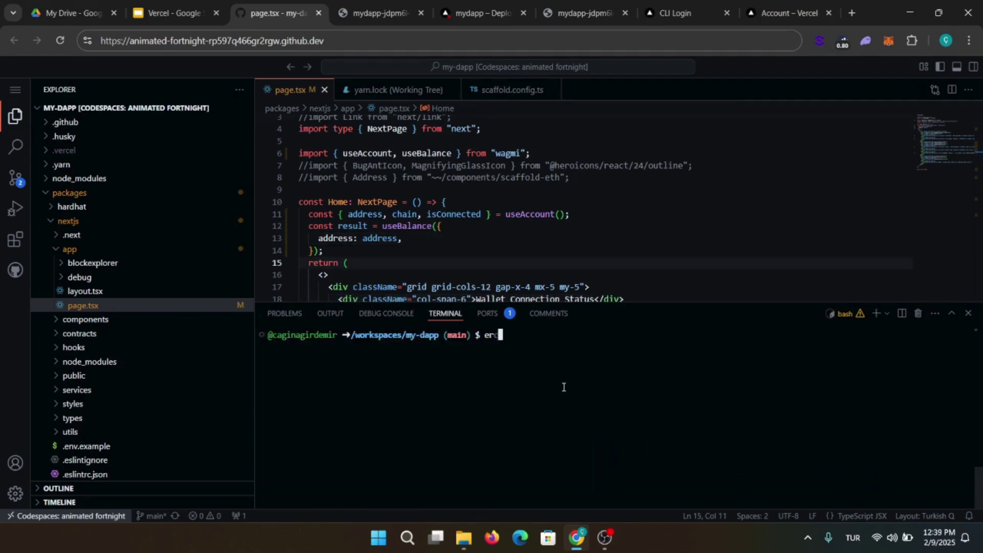
{"action": "type", "text": "vercel"}
{"action": "key", "text": "Return"}
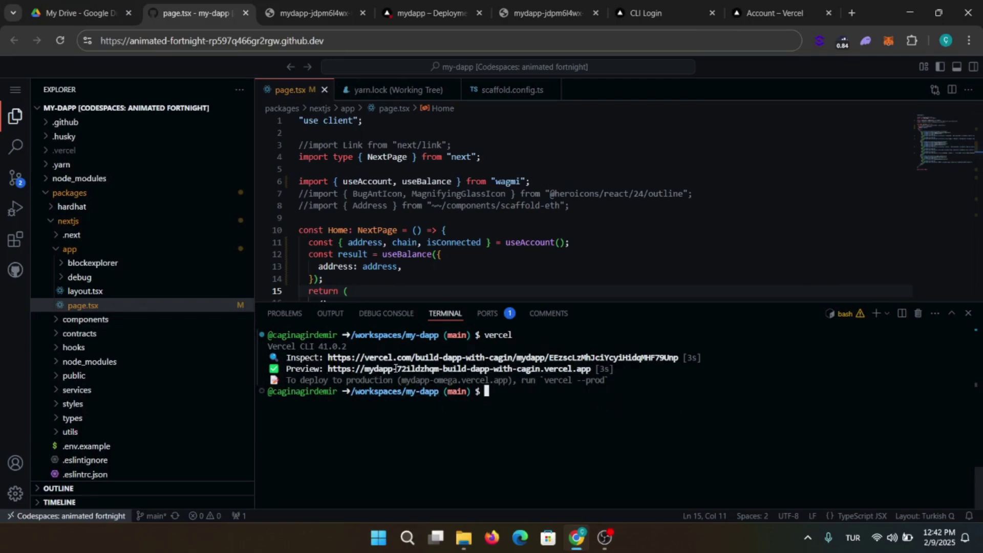
Step: Open the Vercel preview URL of 'My dApp on Monad' from the terminal output
{"action": "left_click", "coordinate": [406, 369], "text": "ctrl"}
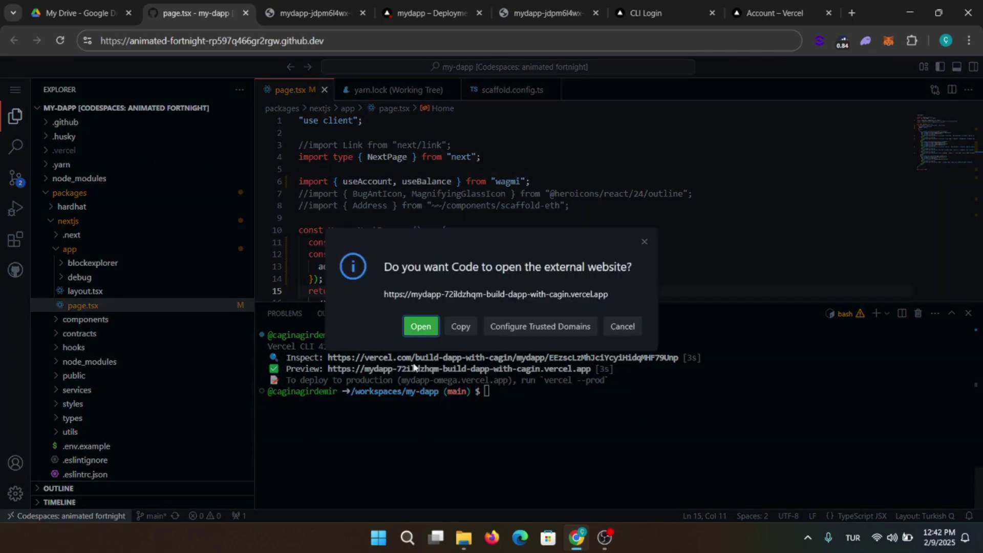
{"action": "left_click", "coordinate": [421, 326]}
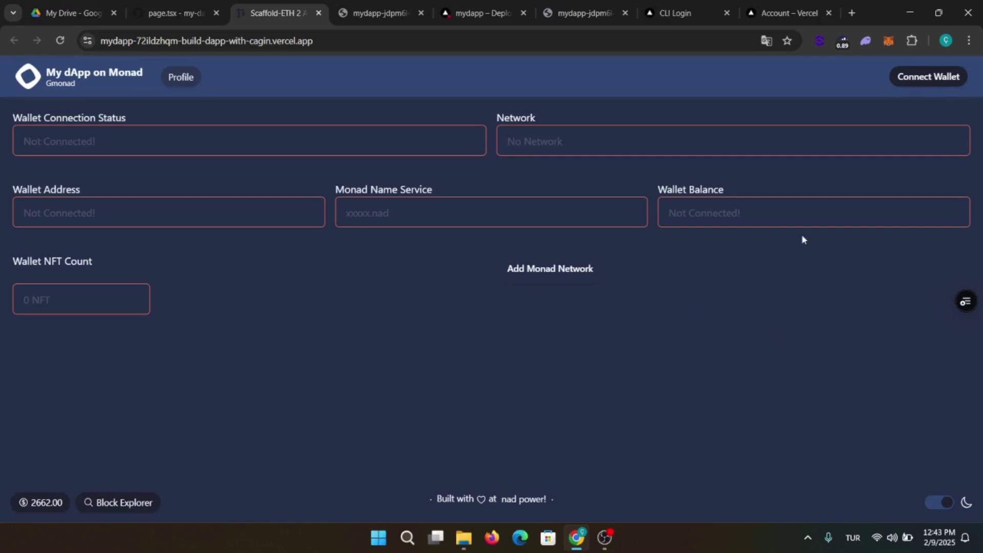
Step: Connect the MetaMask wallet to the deployed preview and approve the connection
{"action": "left_click", "coordinate": [922, 80]}
{"action": "left_click", "coordinate": [343, 203]}
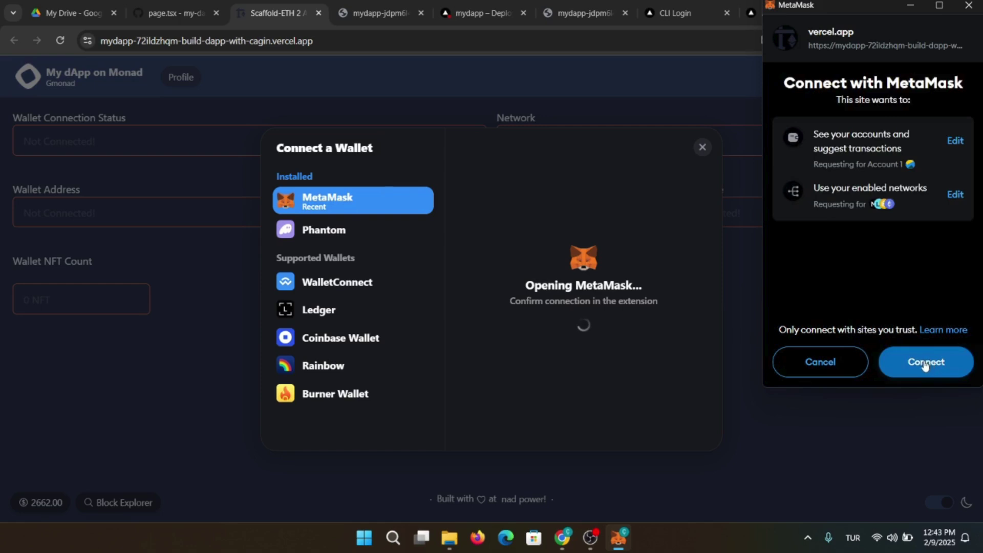
{"action": "left_click", "coordinate": [925, 361]}
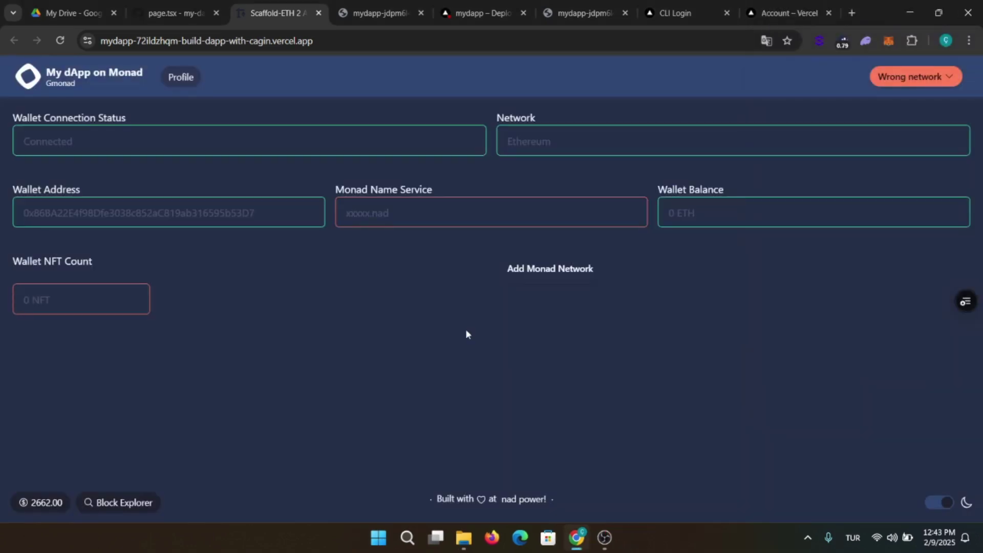